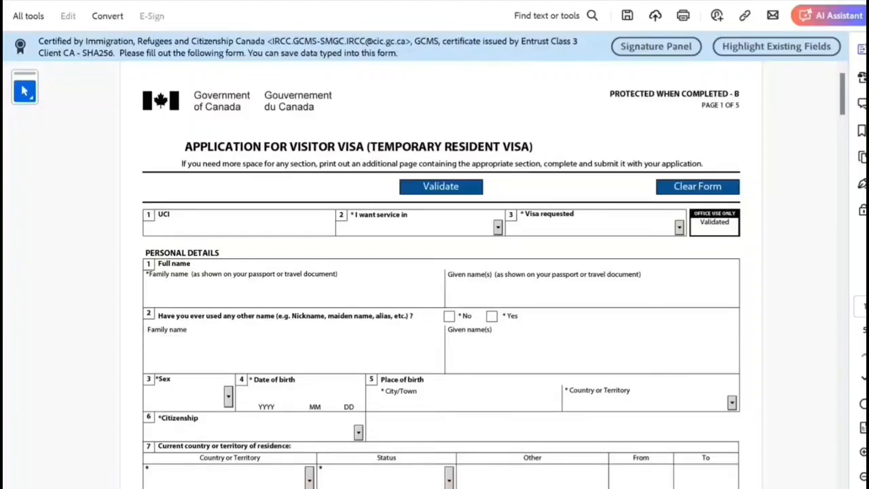
# Step: Set the service language to English and the visa requested to Visitor Visa
pyautogui.click(159, 227)
pyautogui.click(497, 228)
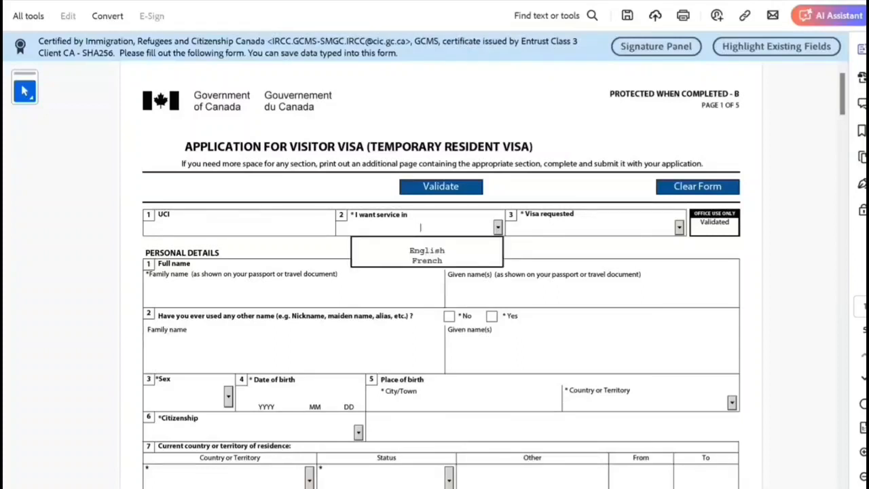
pyautogui.press('Tab')
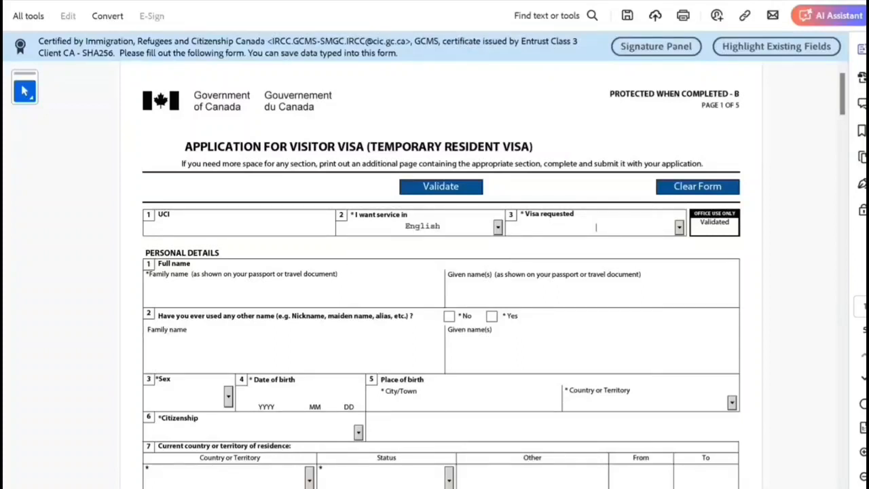
pyautogui.click(679, 228)
pyautogui.click(601, 251)
# Step: Enter the applicant's family and given names and answer No to having used other names
pyautogui.write('Smith')
pyautogui.press('Tab')
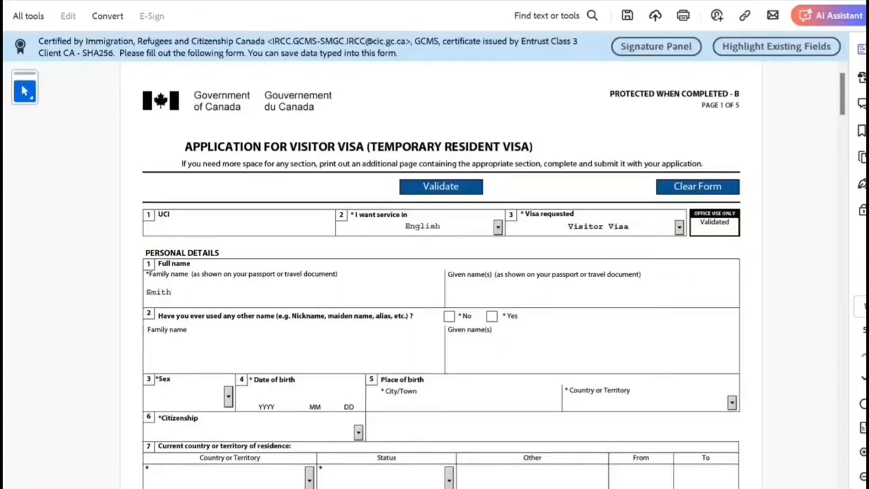
pyautogui.write('John')
pyautogui.press('Tab')
pyautogui.click(450, 316)
pyautogui.scroll(-1, 450, 317)
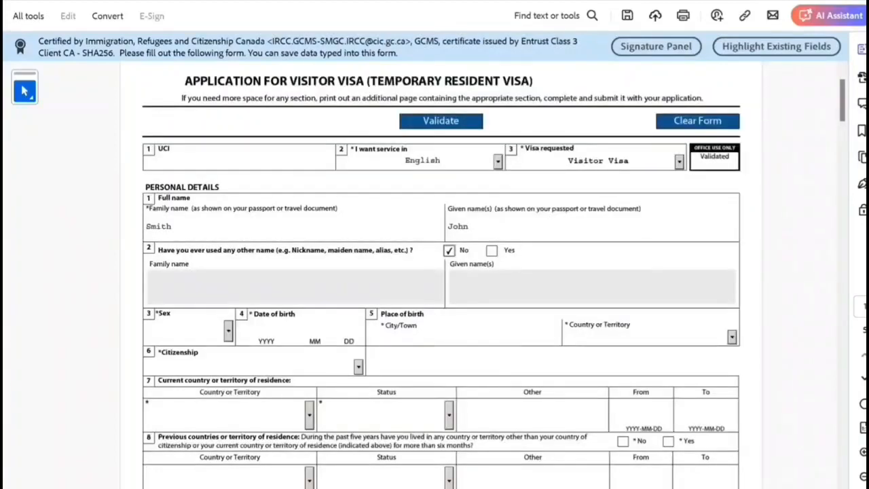
# Step: Set sex to Male and date of birth to 1998-10-10, fixing the invalid month
pyautogui.click(228, 332)
pyautogui.press('Down')
pyautogui.press('Down')
pyautogui.press('Return')
pyautogui.write('199')
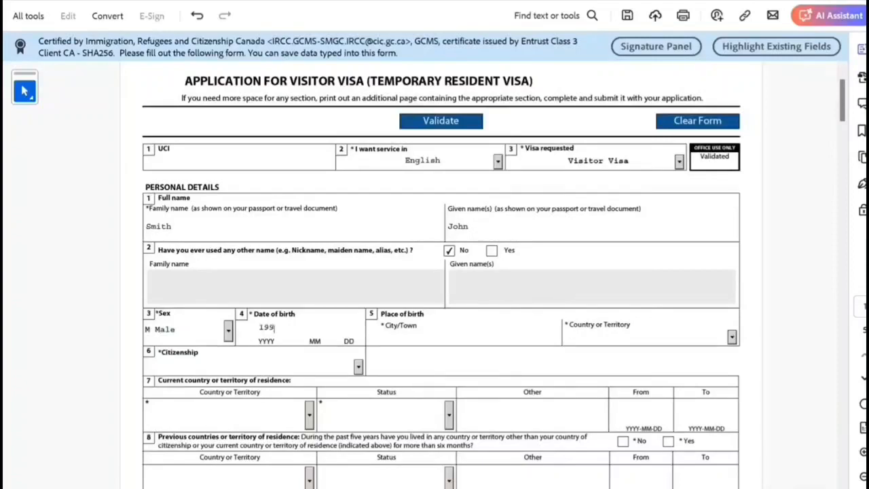
pyautogui.write('819')
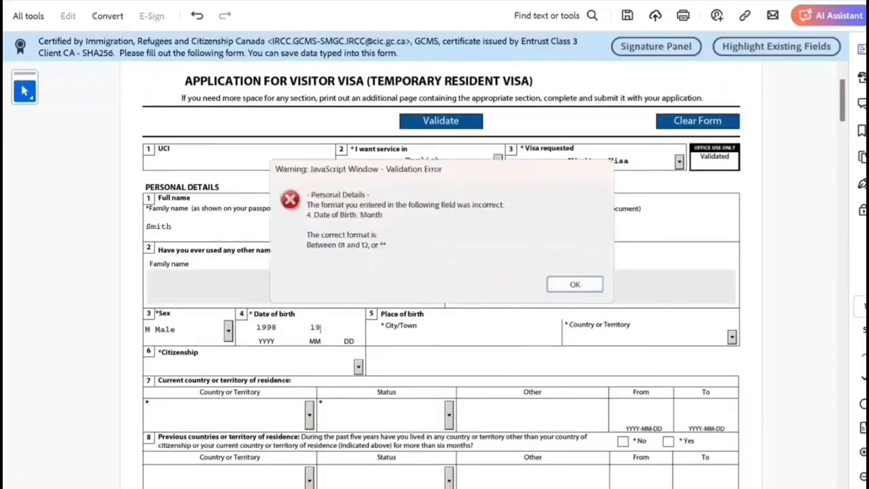
pyautogui.click(571, 290)
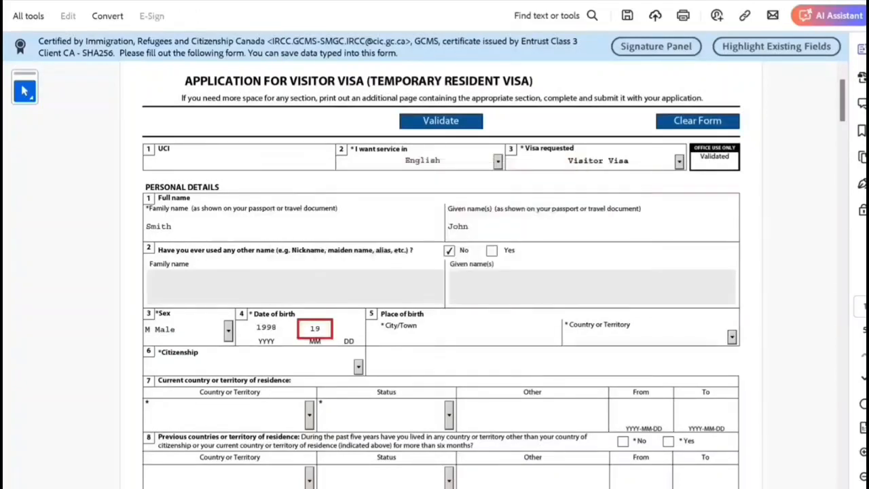
pyautogui.click(321, 329)
pyautogui.press('BackSpace')
pyautogui.write('010')
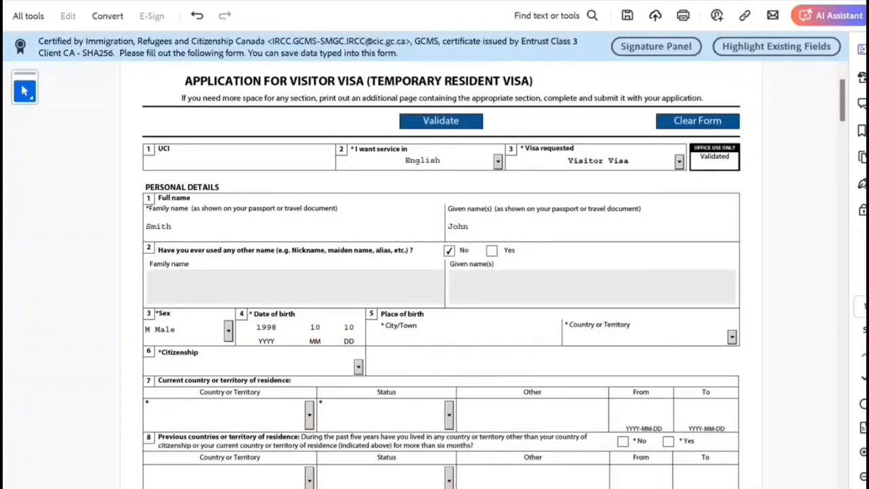
pyautogui.press('Tab')
# Step: Enter birthplace New Delhi, India, and citizenship India
pyautogui.write('New Delhi')
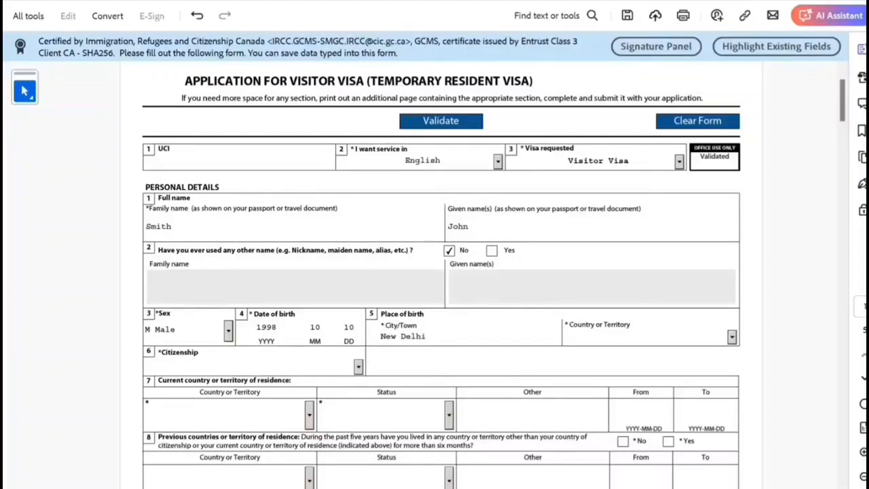
pyautogui.press('Tab')
pyautogui.write('In')
pyautogui.press('Tab')
pyautogui.write('In')
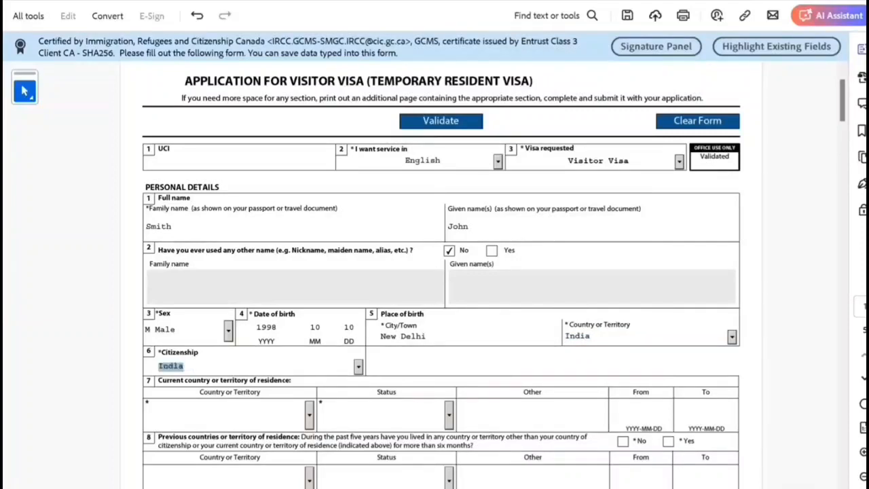
pyautogui.press('Tab')
# Step: In section 7, choose India as the residence country and Citizen as the status
pyautogui.scroll(-1, 494, 274)
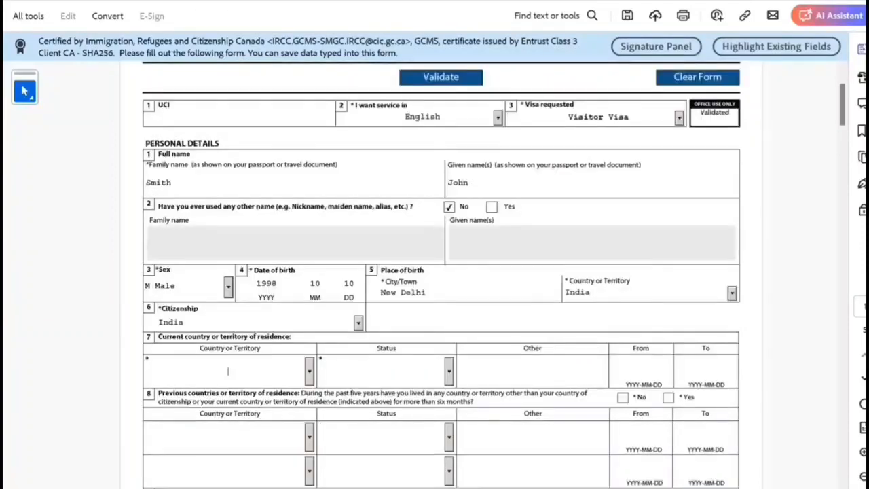
pyautogui.hotkey('alt', 'Down')
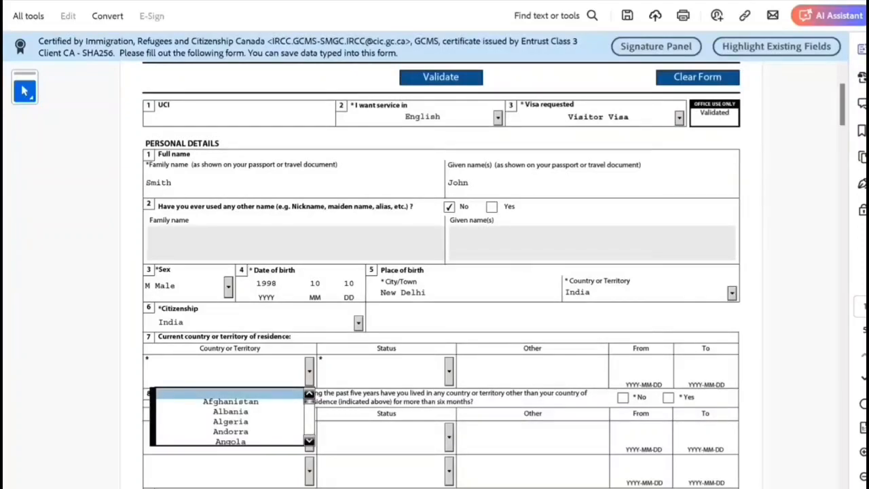
pyautogui.write('In')
pyautogui.press('Up')
pyautogui.press('Up')
pyautogui.press('Up')
pyautogui.press('Down')
pyautogui.press('Down')
pyautogui.press('Down')
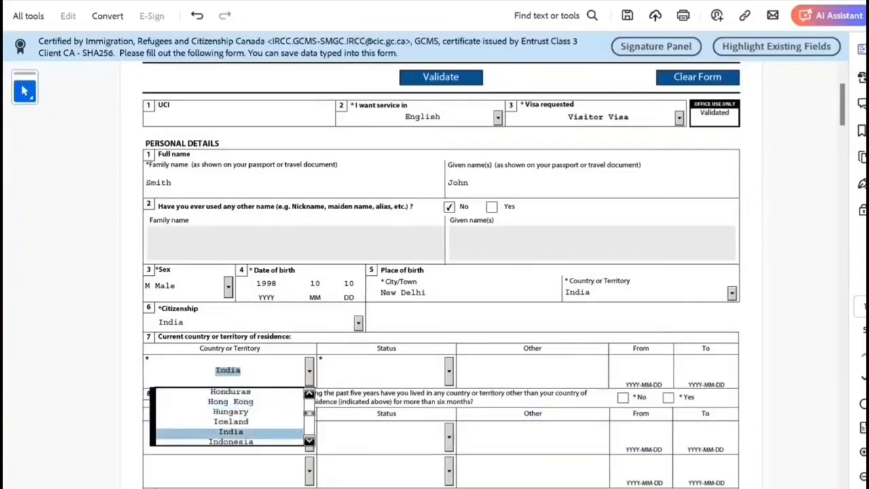
pyautogui.press('Return')
pyautogui.press('Tab')
pyautogui.hotkey('alt', 'Down')
pyautogui.press('Down')
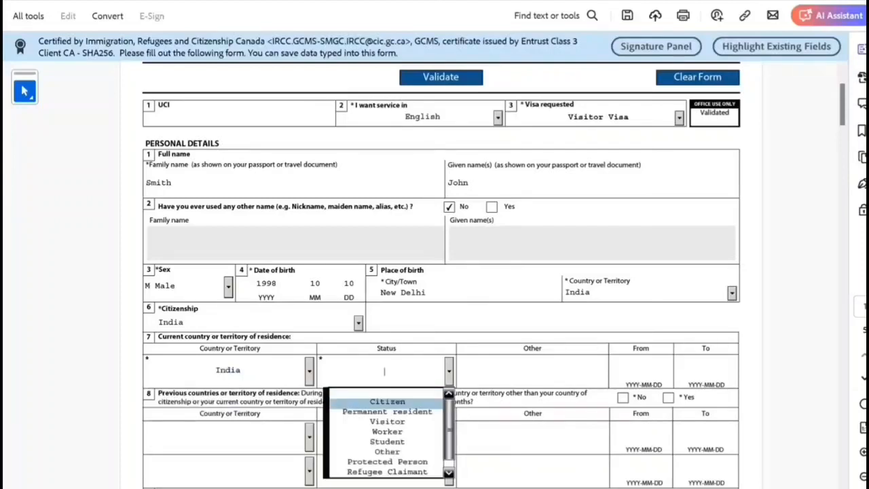
pyautogui.press('Return')
pyautogui.scroll(-2, 441, 272)
pyautogui.scroll(-1, 442, 271)
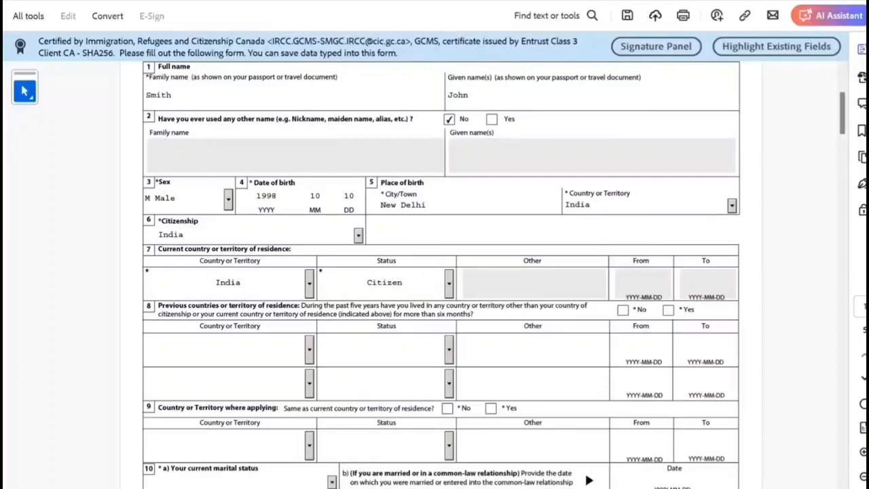
# Step: Set section 8 row 1 previous residence to Canada with status Worker
pyautogui.click(309, 349)
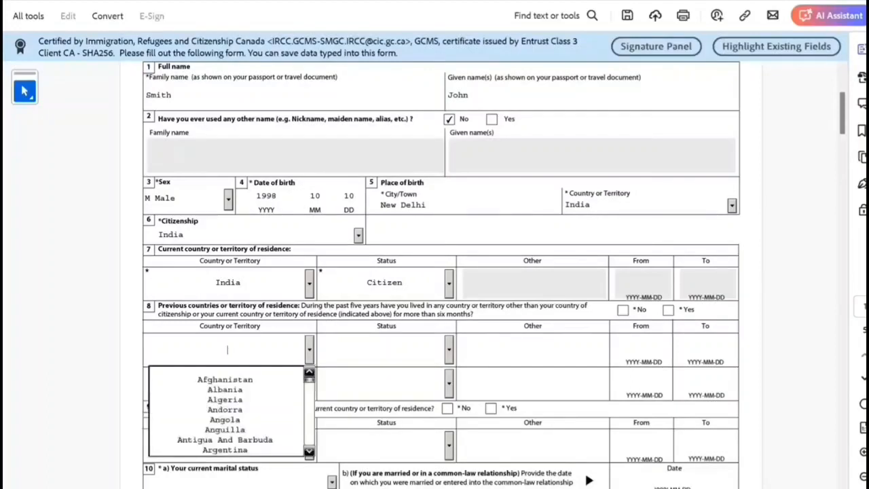
pyautogui.press('Down')
pyautogui.press('Down')
pyautogui.press('Down')
pyautogui.press('Down')
pyautogui.press('Down')
pyautogui.scroll(-1, 441, 285)
pyautogui.press('Down')
pyautogui.press('Down')
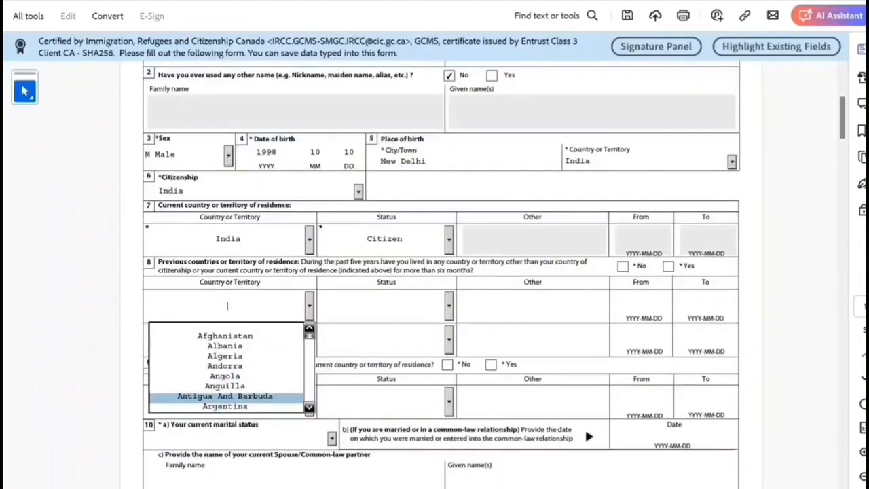
pyautogui.scroll(-3, 228, 367)
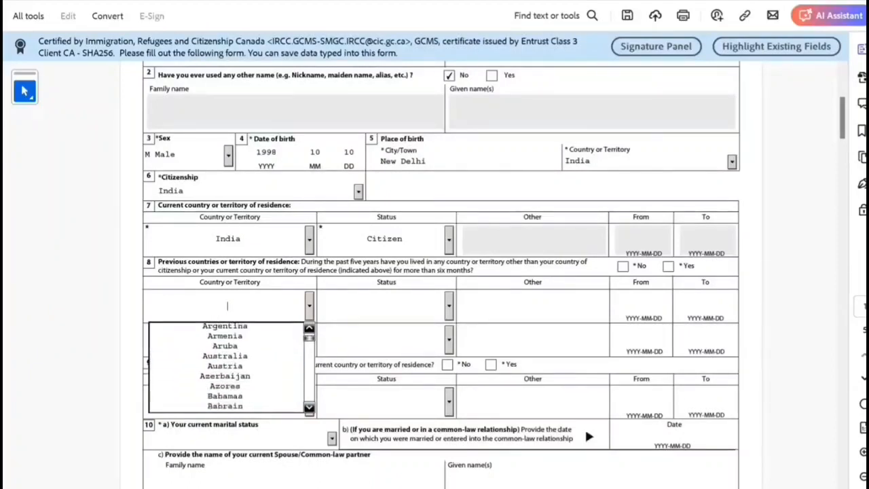
pyautogui.scroll(-3, 227, 366)
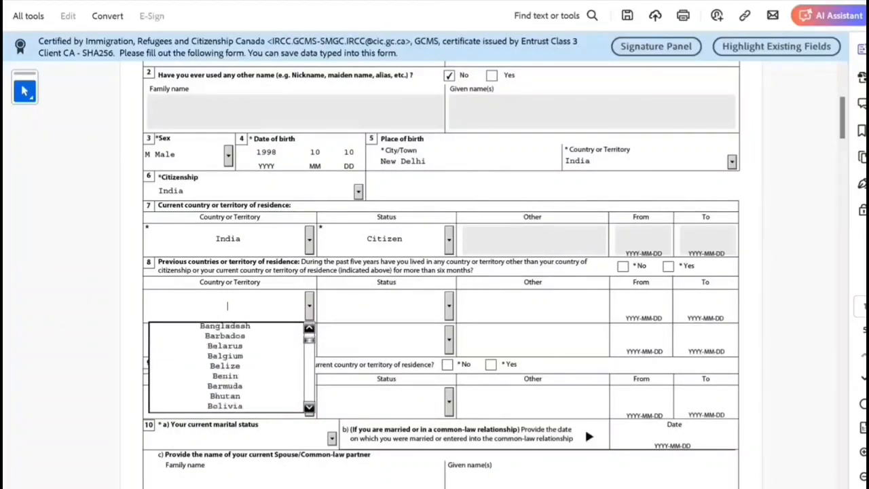
pyautogui.scroll(-3, 227, 367)
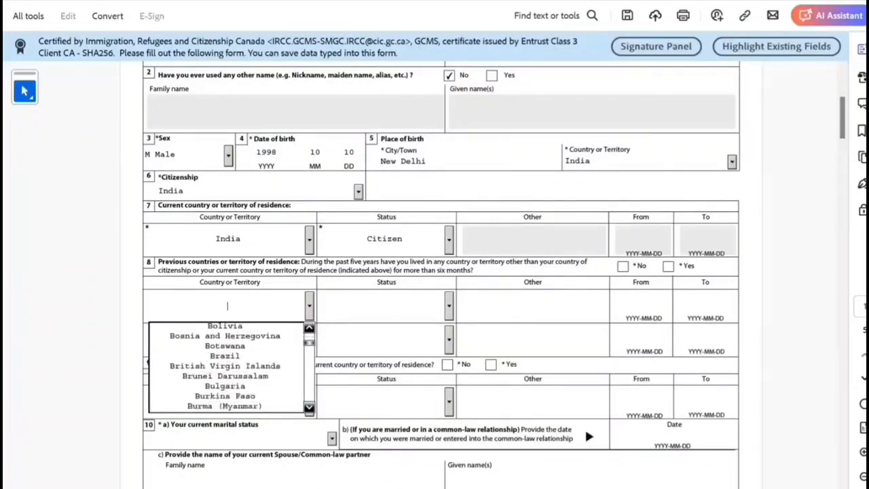
pyautogui.scroll(-1, 441, 272)
pyautogui.press('Down')
pyautogui.scroll(-1, 442, 271)
pyautogui.press('Down')
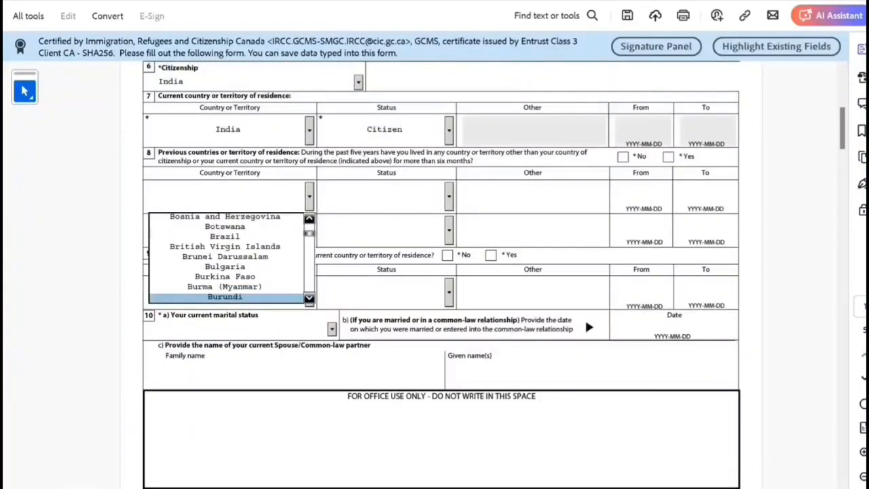
pyautogui.press('Down')
pyautogui.press('Down')
pyautogui.press('Down')
pyautogui.press('Down')
pyautogui.press('Down')
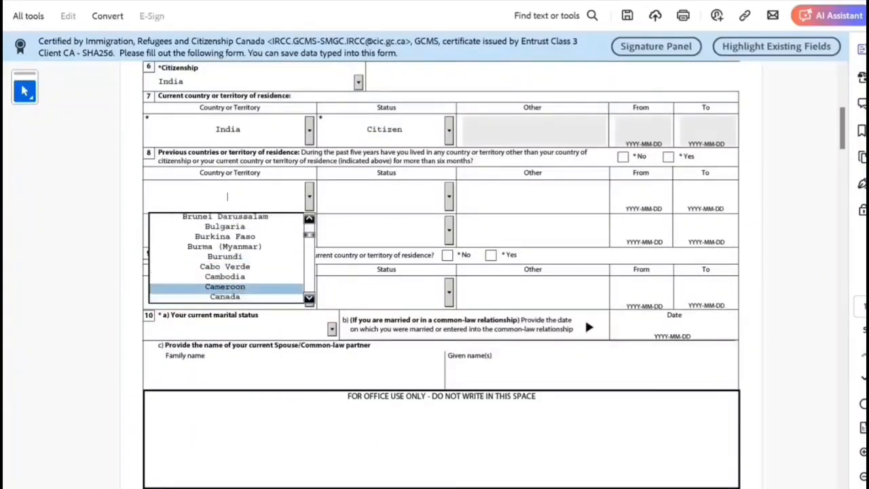
pyautogui.press('Up')
pyautogui.press('Return')
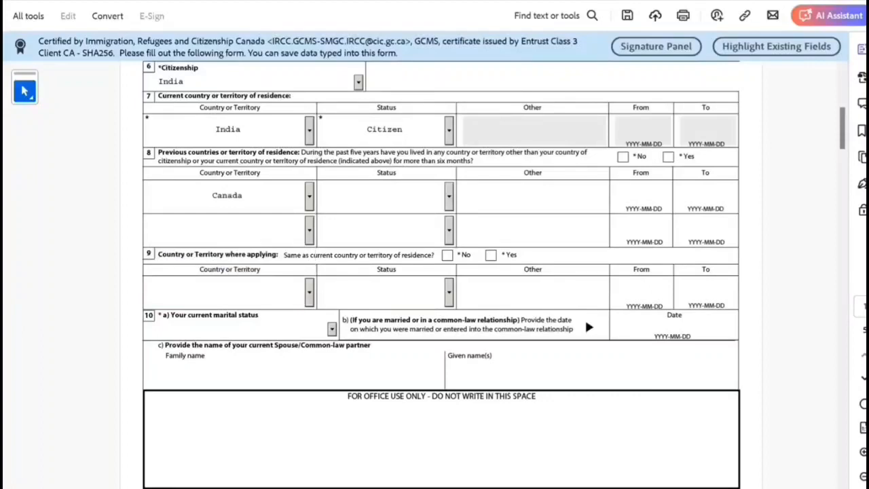
pyautogui.press('Tab')
pyautogui.hotkey('alt', 'Down')
pyautogui.press('Down')
pyautogui.press('Down')
pyautogui.press('Down')
pyautogui.press('Down')
pyautogui.press('Return')
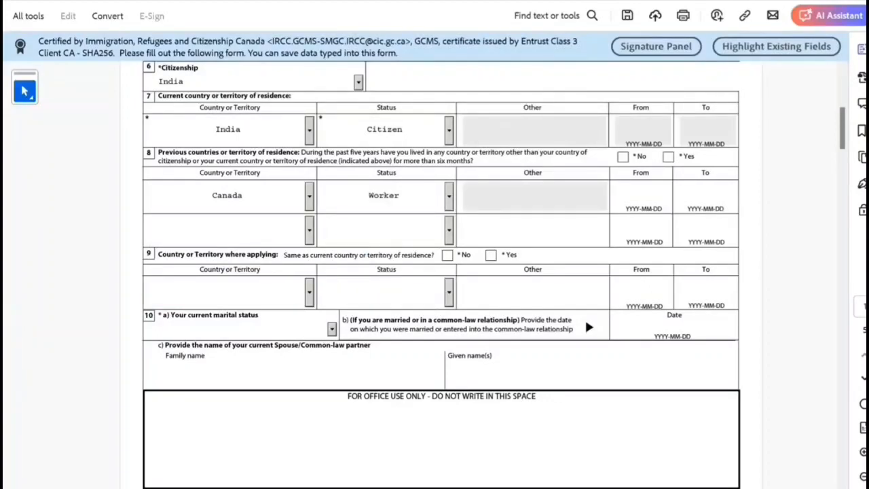
# Step: Enter the previous residence period From 2023-02-01 To 2024-04-10
pyautogui.press('Tab')
pyautogui.write('20')
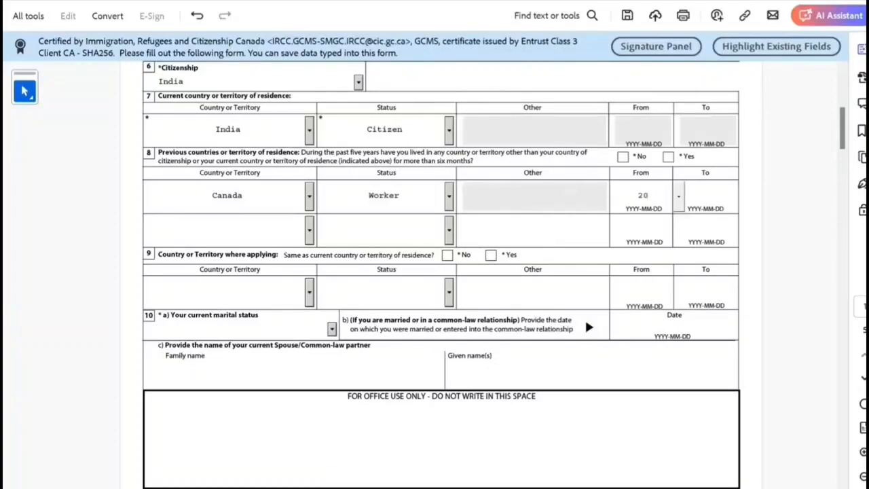
pyautogui.write('23-02-01')
pyautogui.press('Tab')
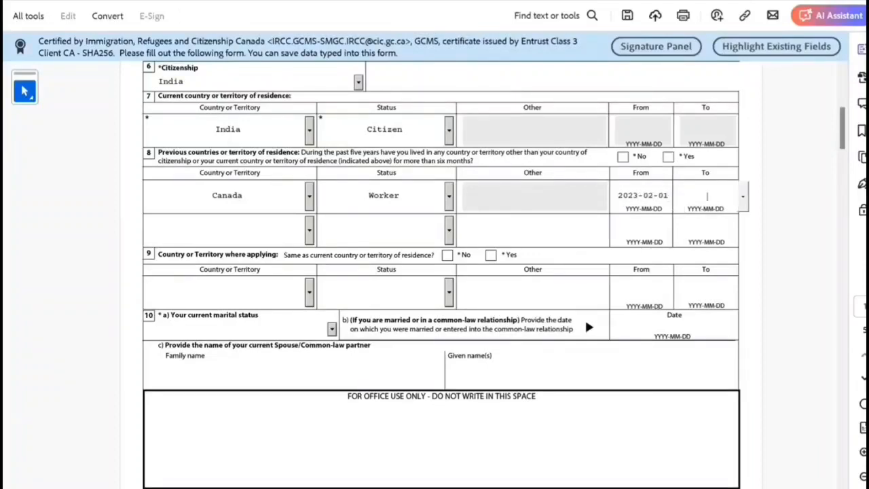
pyautogui.write('2024-0')
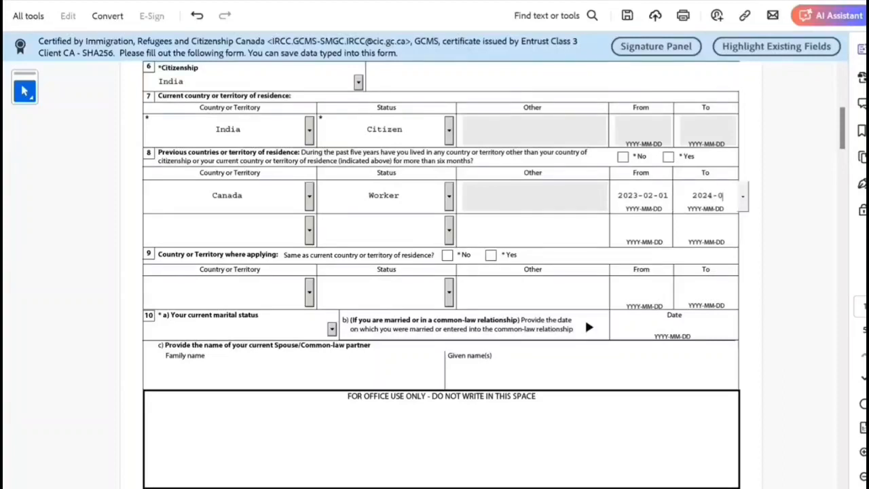
pyautogui.write('4-10')
# Step: Answer Yes to applying from residence country, choose Single marital status, and No previous marriage
pyautogui.click(523, 292)
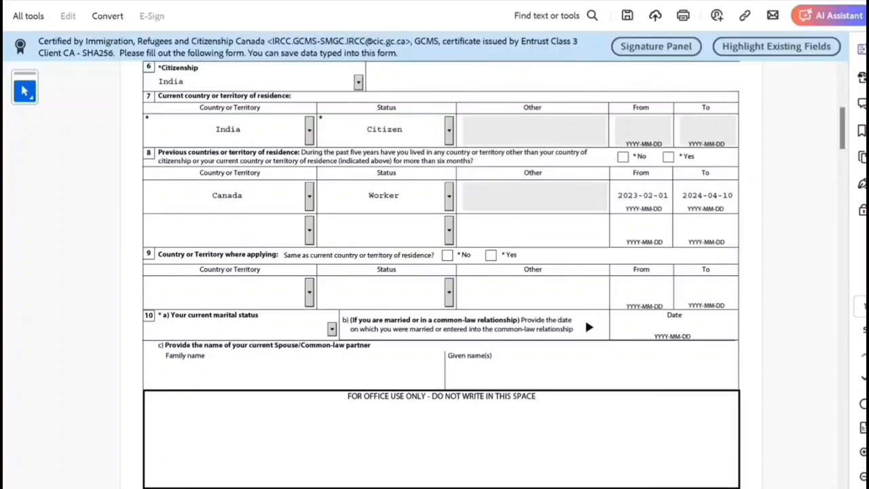
pyautogui.click(491, 256)
pyautogui.scroll(-3, 442, 271)
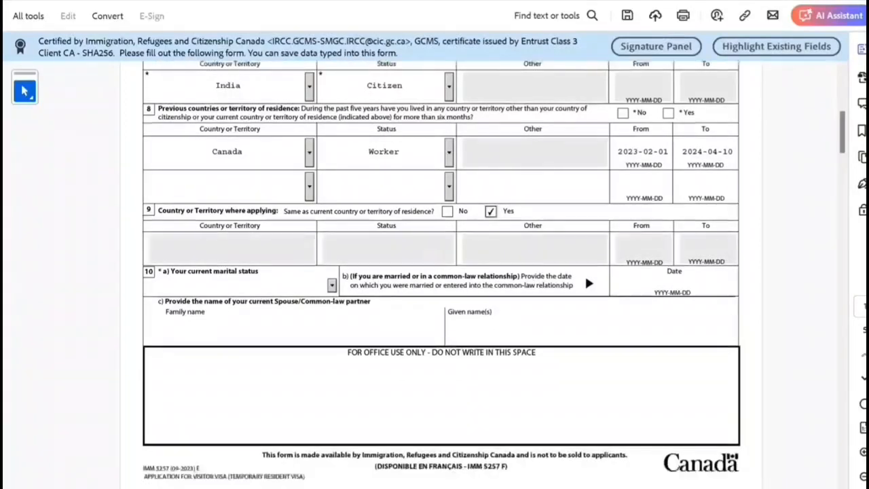
pyautogui.click(331, 242)
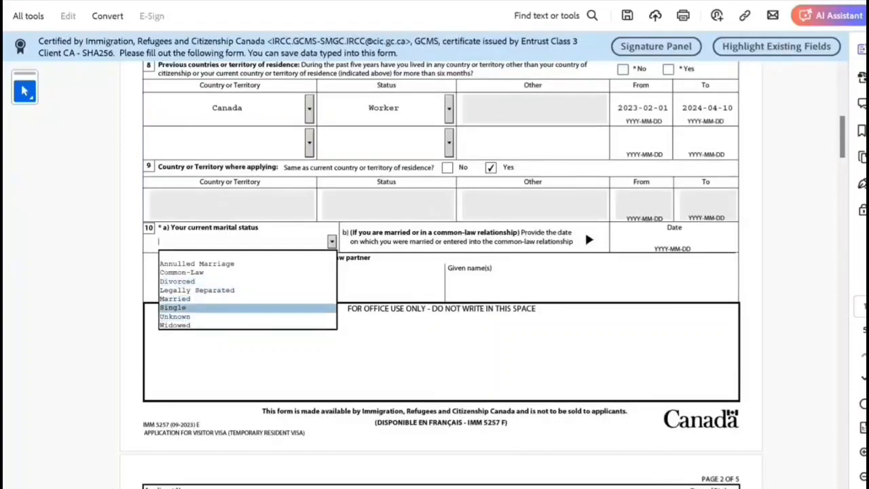
pyautogui.click(203, 308)
pyautogui.scroll(-9, 441, 271)
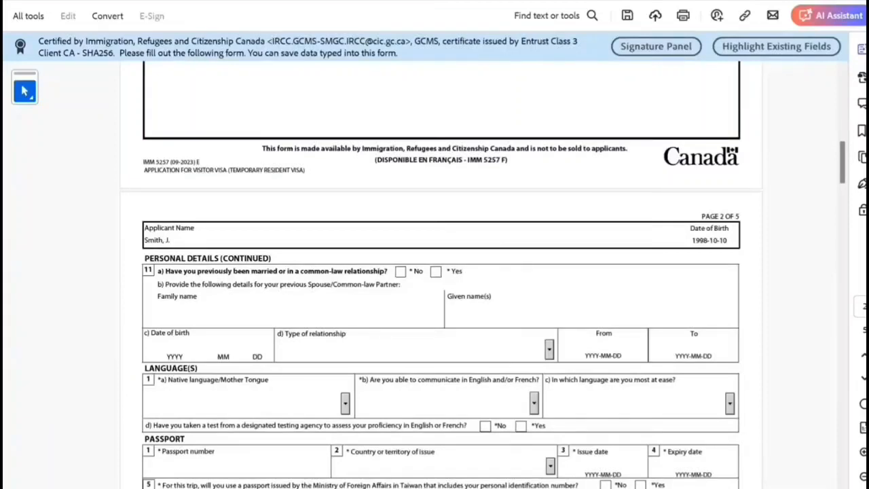
pyautogui.click(400, 271)
# Step: Set native language Hindi, English for communication, and No for a language test
pyautogui.scroll(-3, 442, 271)
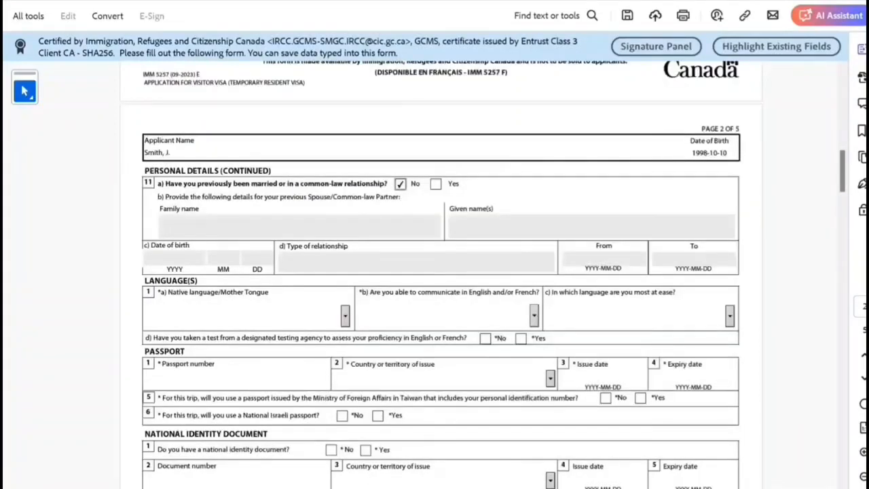
pyautogui.click(158, 316)
pyautogui.press('h')
pyautogui.press('h')
pyautogui.press('h')
pyautogui.press('h')
pyautogui.press('h')
pyautogui.press('h')
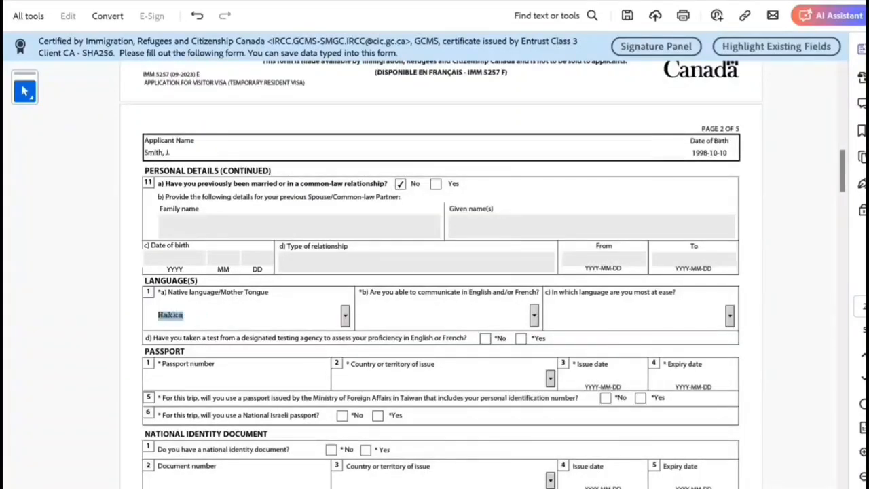
pyautogui.press('h')
pyautogui.press('h')
pyautogui.press('h')
pyautogui.press('h')
pyautogui.press('h')
pyautogui.press('h')
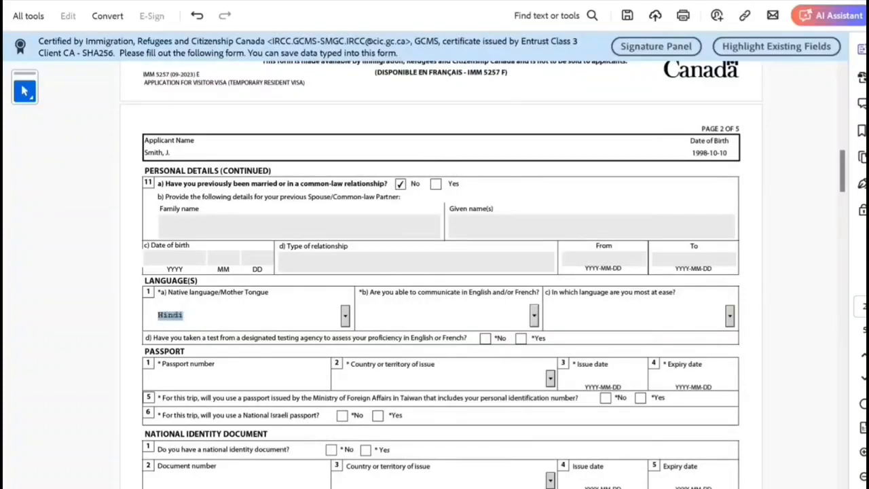
pyautogui.press('Tab')
pyautogui.hotkey('alt', 'Down')
pyautogui.press('Down')
pyautogui.press('Tab')
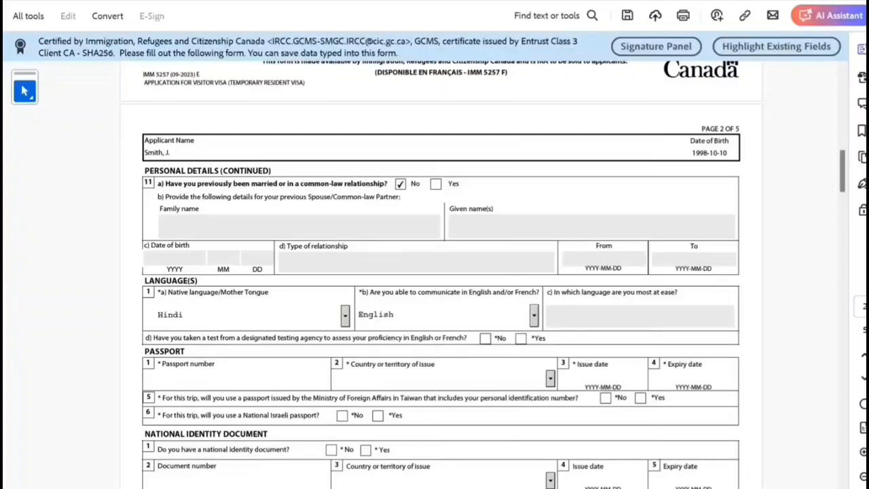
pyautogui.press('Tab')
pyautogui.press('space')
# Step: Enter the passport number, issuing country IND (India), issue date 2022-10-10 and expiry 2032-10-09
pyautogui.press('Tab')
pyautogui.press('Tab')
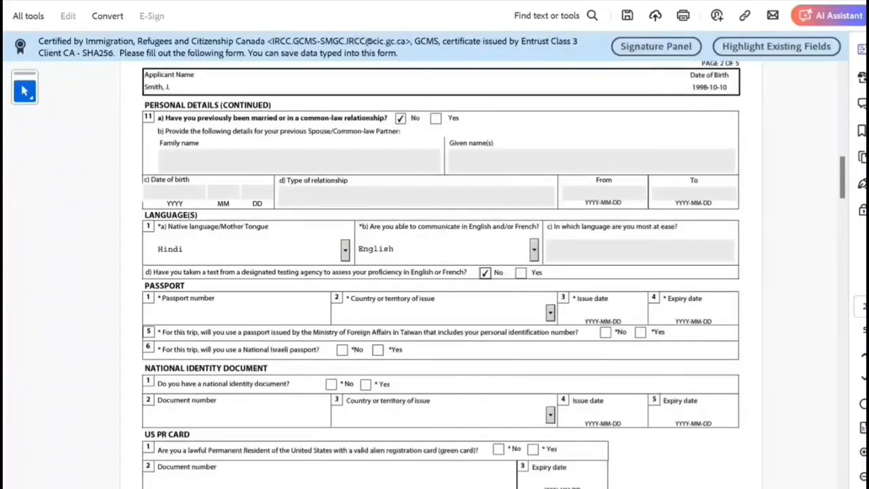
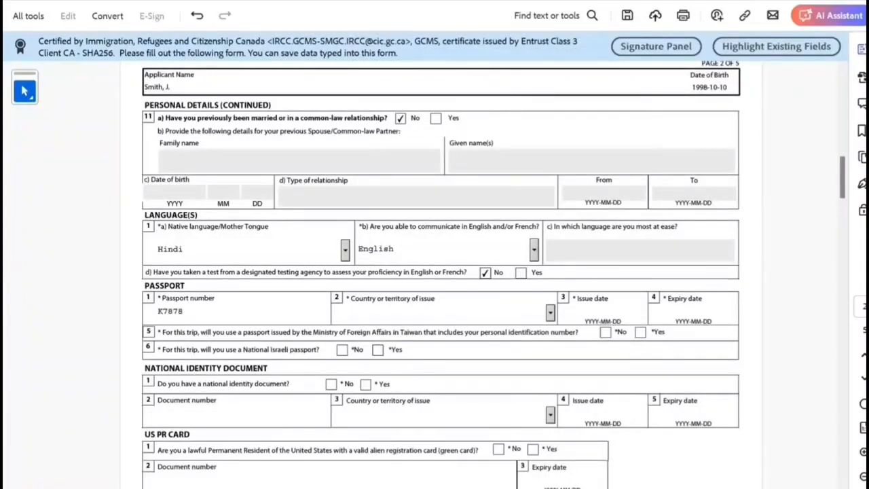
pyautogui.press('Tab')
pyautogui.press('Tab')
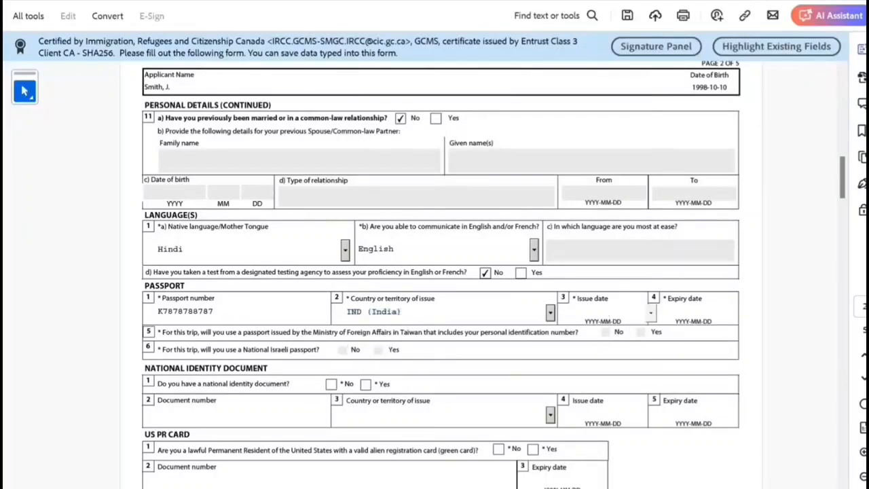
pyautogui.press('Tab')
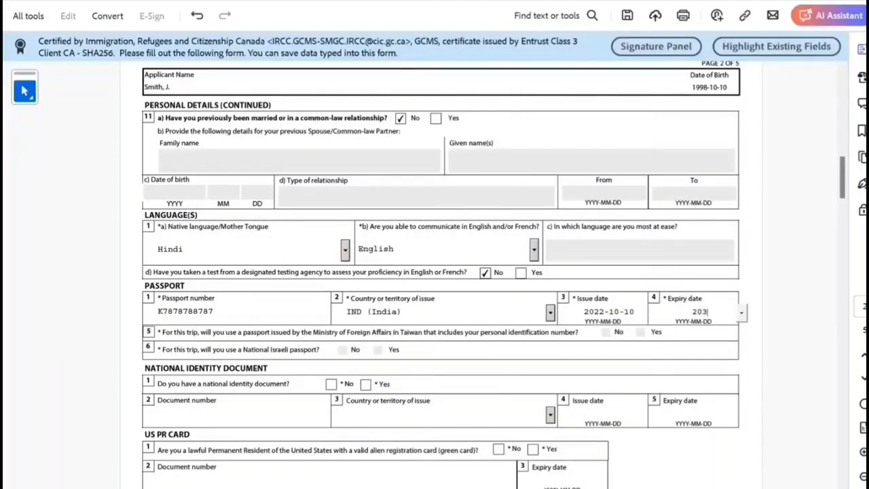
pyautogui.scroll(-1, 441, 271)
pyautogui.scroll(-1, 442, 272)
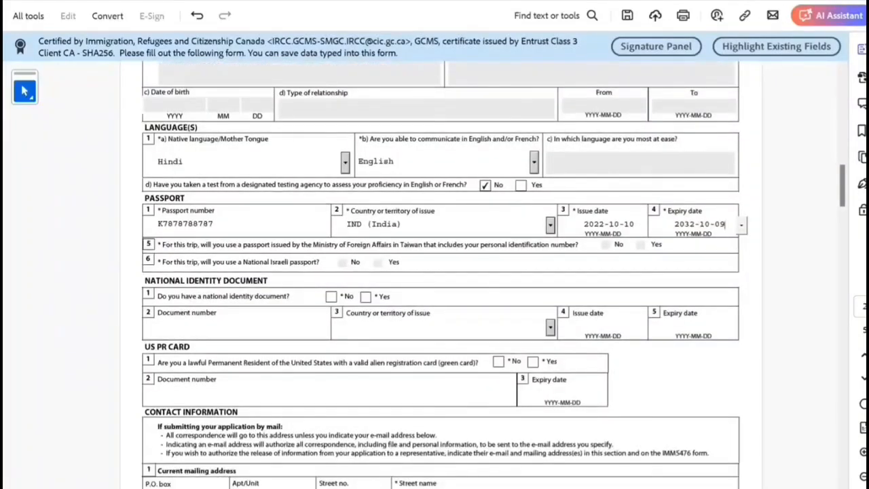
# Step: Tick the No box for the national identity document question
pyautogui.click(331, 296)
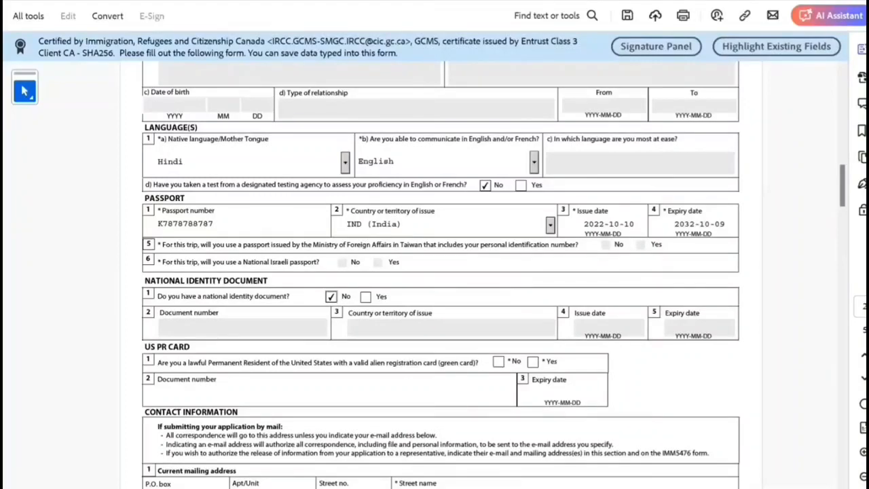
# Step: Answer No to holding a US permanent resident card
pyautogui.click(499, 361)
pyautogui.scroll(-3, 441, 271)
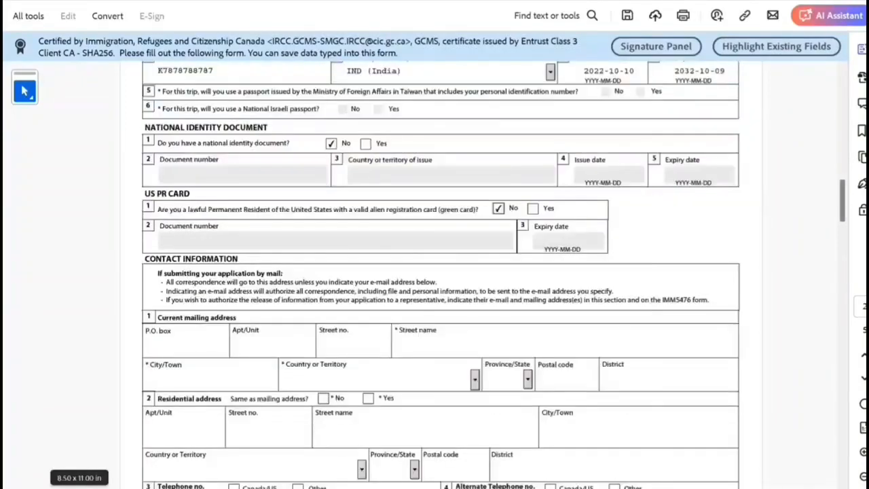
pyautogui.scroll(-1, 441, 271)
# Step: Fill in the mailing address street number, street name, city, country India and postal code
pyautogui.click(350, 324)
pyautogui.write('2')
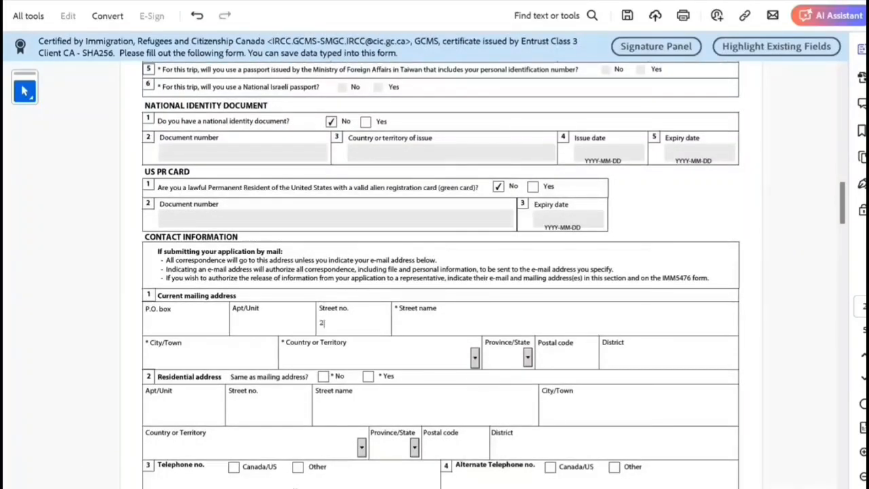
pyautogui.write('3')
pyautogui.press('Tab')
pyautogui.write('32swxwxwdxdwx')
pyautogui.press('Tab')
pyautogui.write('N')
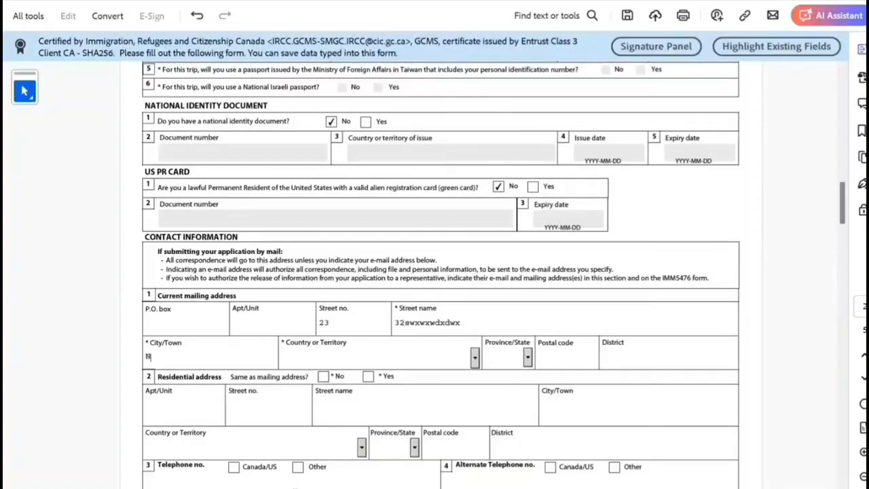
pyautogui.write('ew Delhi')
pyautogui.press('Tab')
pyautogui.write('India')
pyautogui.press('Tab')
pyautogui.press('Tab')
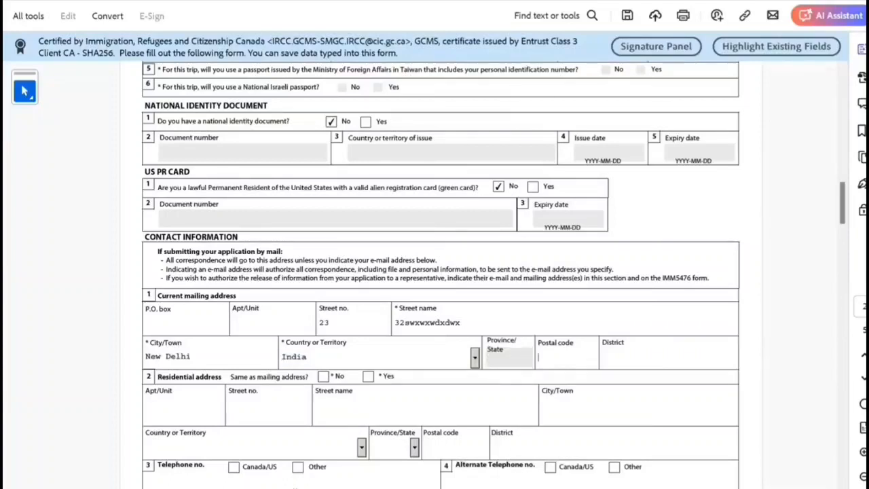
pyautogui.write('89898989')
pyautogui.press('Tab')
# Step: Enter the mailing district and mark the residential address as same as mailing
pyautogui.write('Delhi')
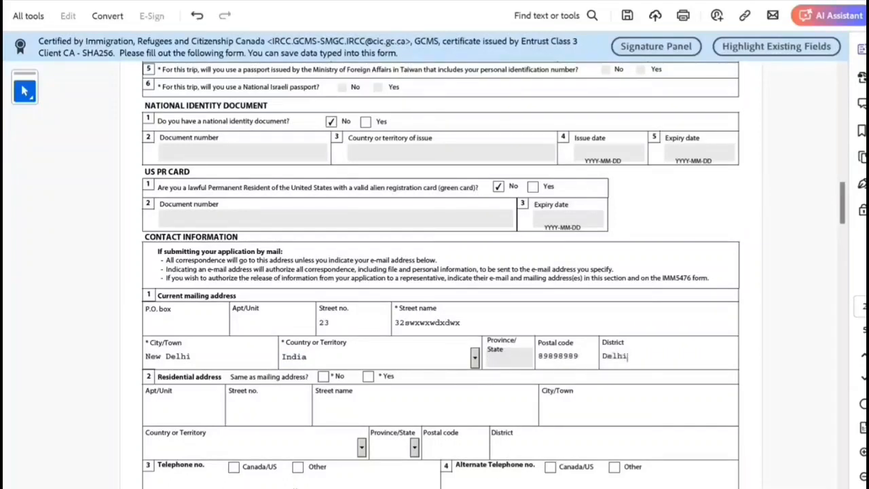
pyautogui.press('Tab')
pyautogui.click(368, 376)
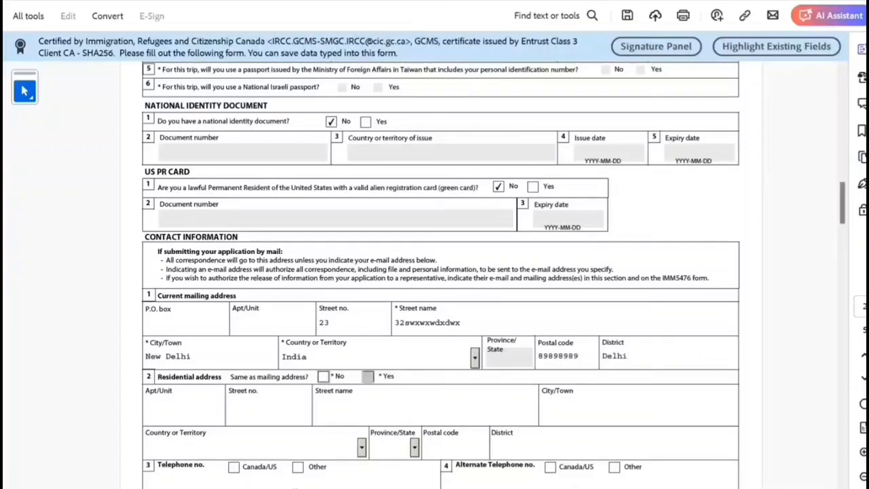
pyautogui.scroll(-2, 368, 376)
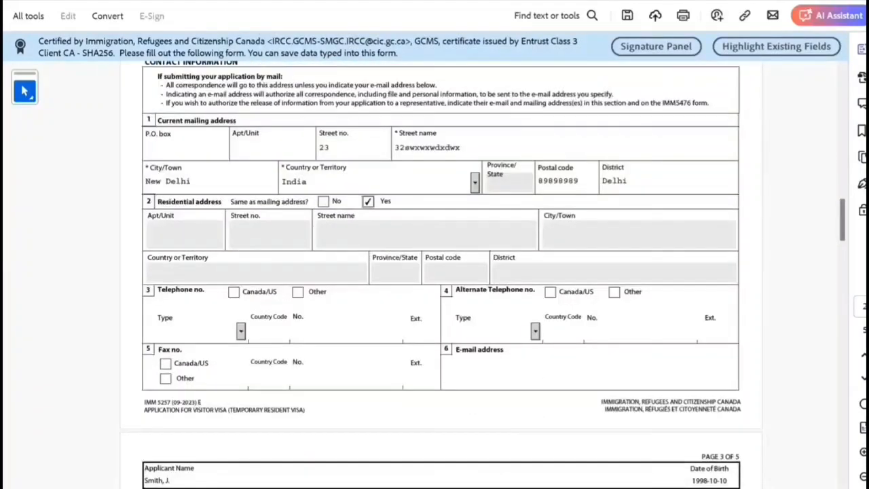
# Step: Add a Cellular Canada/US telephone number with extension
pyautogui.click(233, 292)
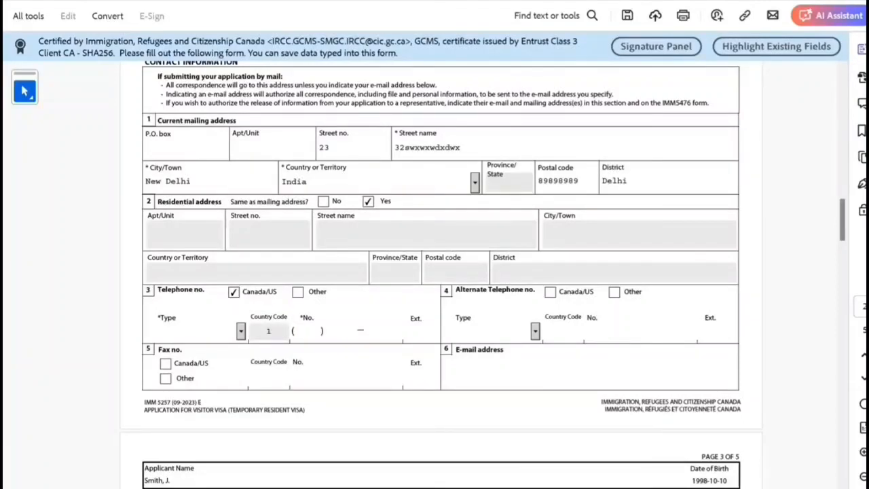
pyautogui.click(241, 331)
pyautogui.press('Down')
pyautogui.press('Tab')
pyautogui.write('9998')
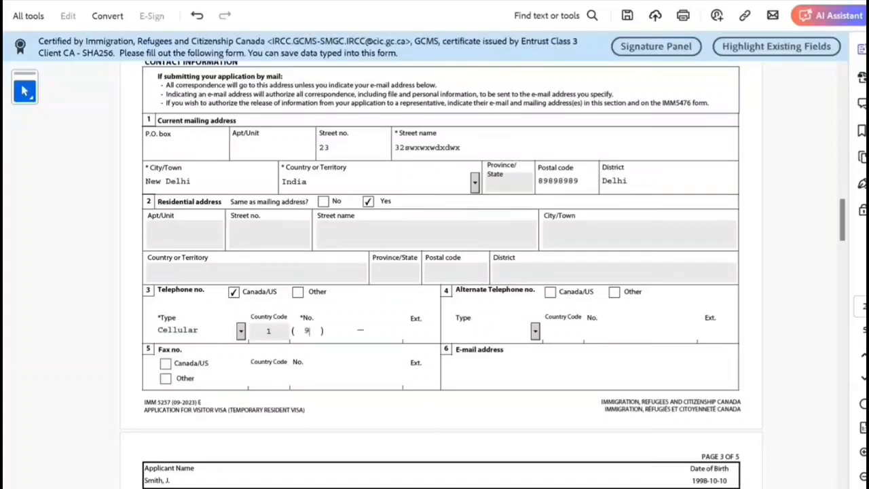
pyautogui.write('98989889999')
# Step: Enter the applicant's e-mail address
pyautogui.scroll(-2, 243, 486)
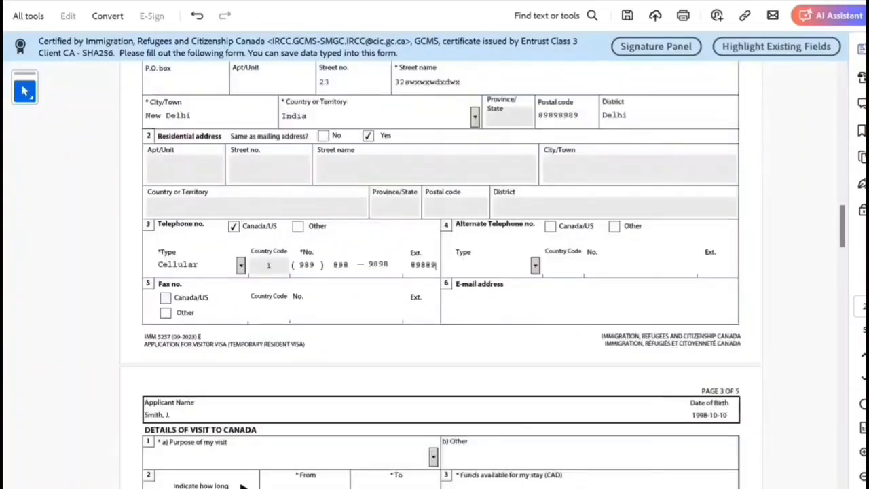
pyautogui.scroll(-2, 440, 274)
pyautogui.click(458, 262)
pyautogui.write('sxsax')
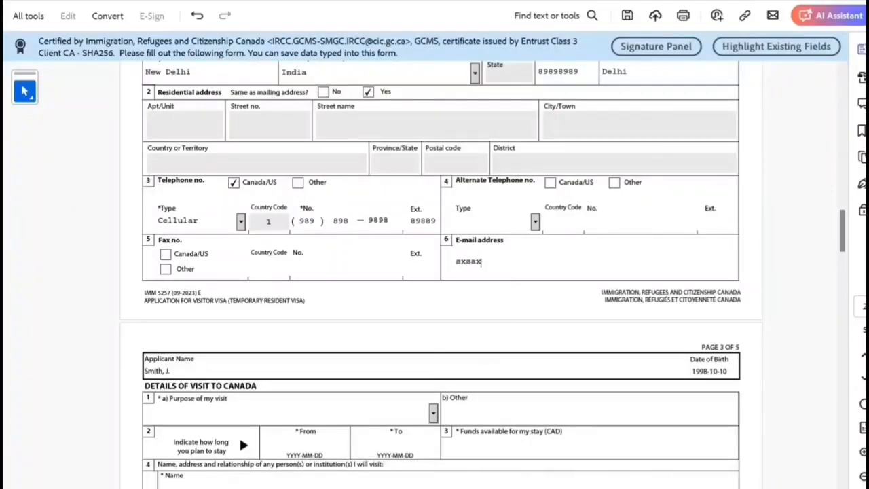
pyautogui.write('sax@sqxsqxs')
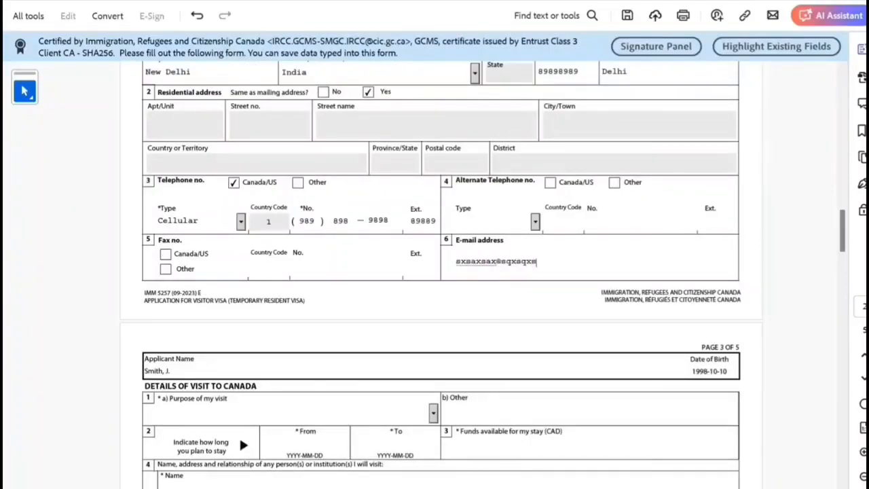
pyautogui.write('.com')
pyautogui.scroll(-3, 440, 340)
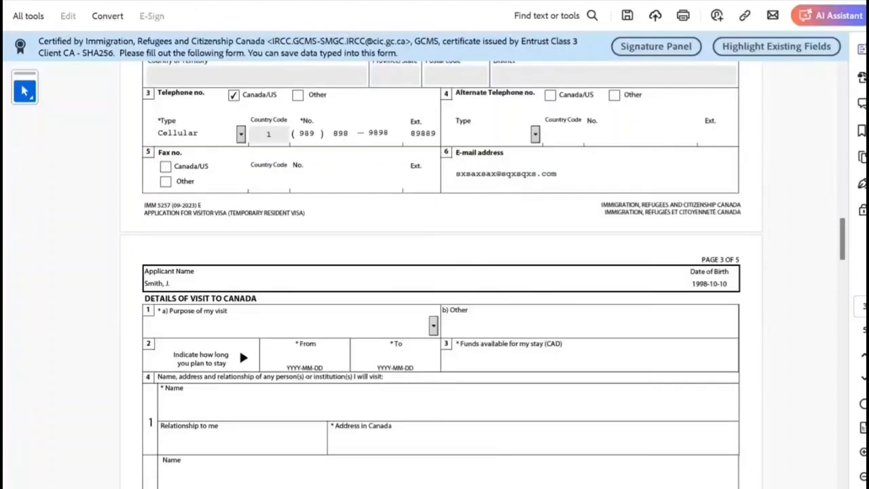
# Step: Set the purpose of visit to Returning Worker
pyautogui.click(433, 326)
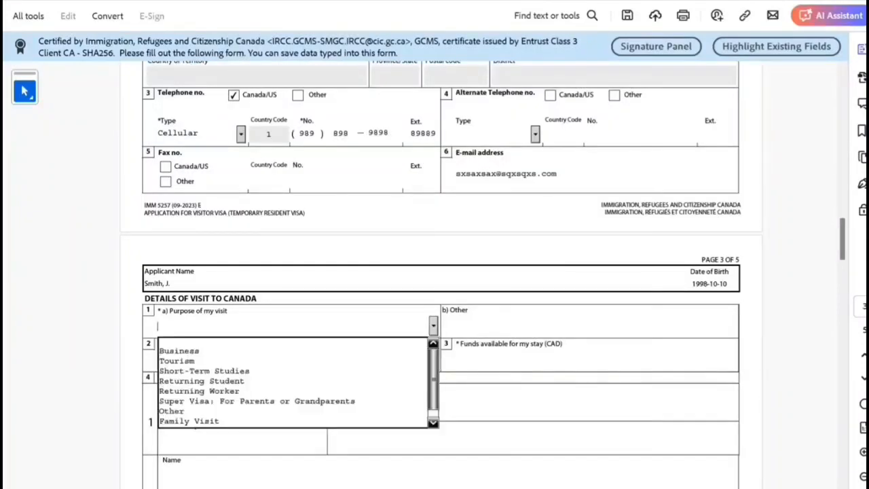
pyautogui.press('Down')
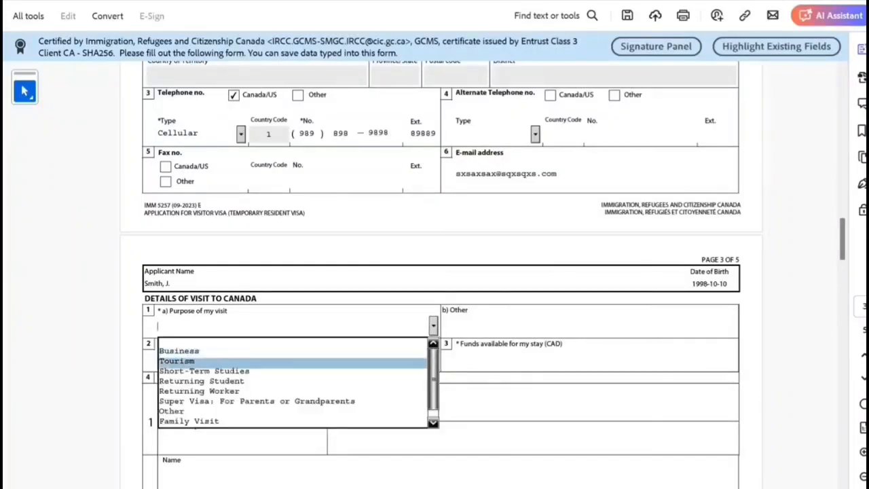
pyautogui.press('Down')
pyautogui.press('Down')
pyautogui.press('Down')
pyautogui.press('Down')
pyautogui.press('Down')
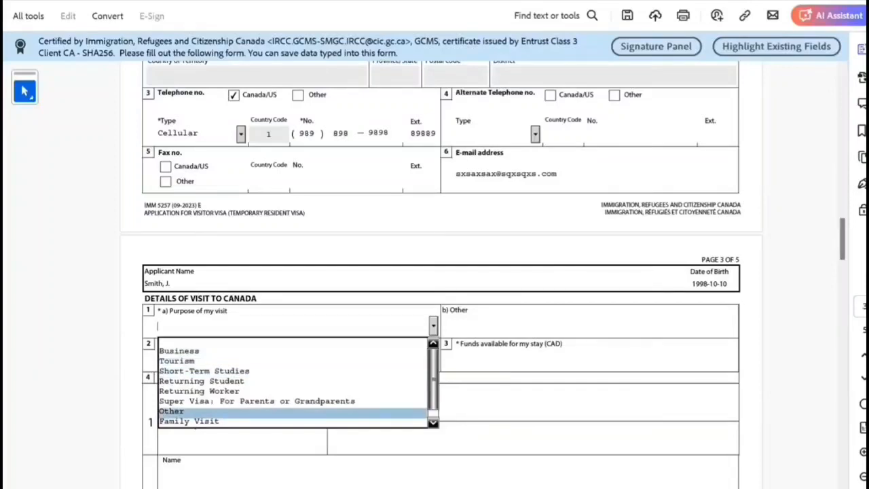
pyautogui.scroll(-1, 292, 383)
pyautogui.press('Up')
pyautogui.press('Up')
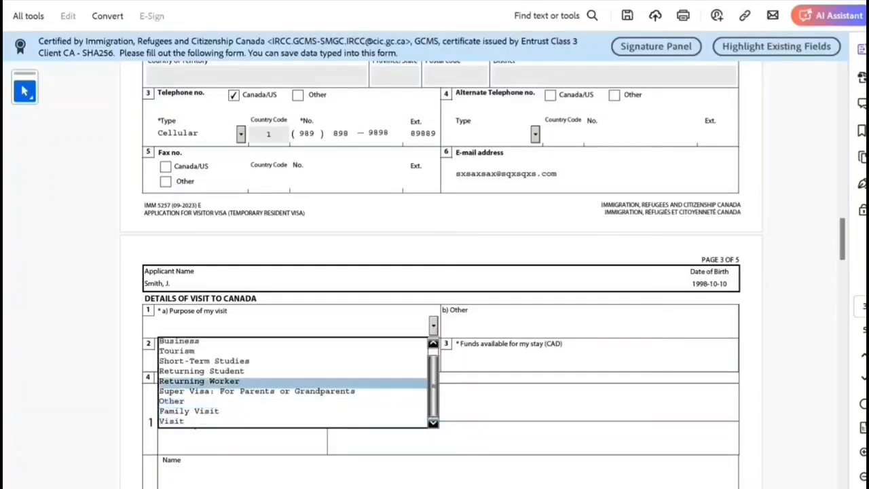
pyautogui.press('Return')
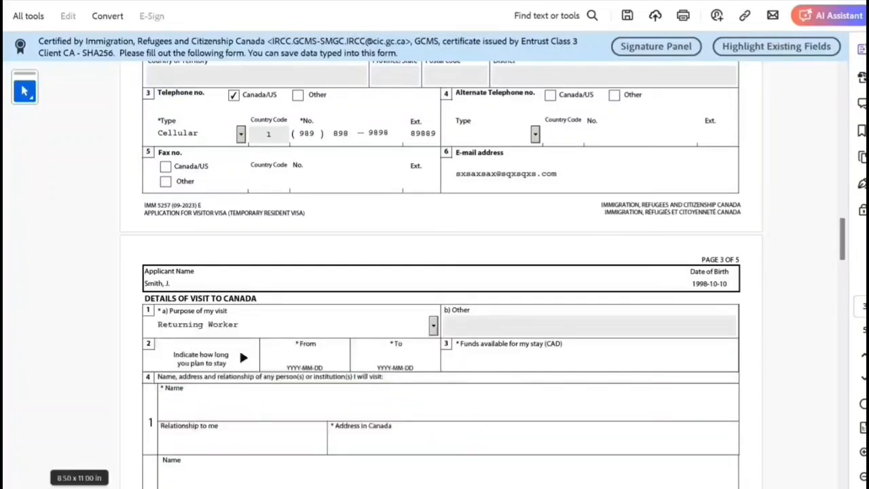
# Step: Enter the stay from 2024-04-27 to 2026-10-10 and funds available of 70000
pyautogui.press('Tab')
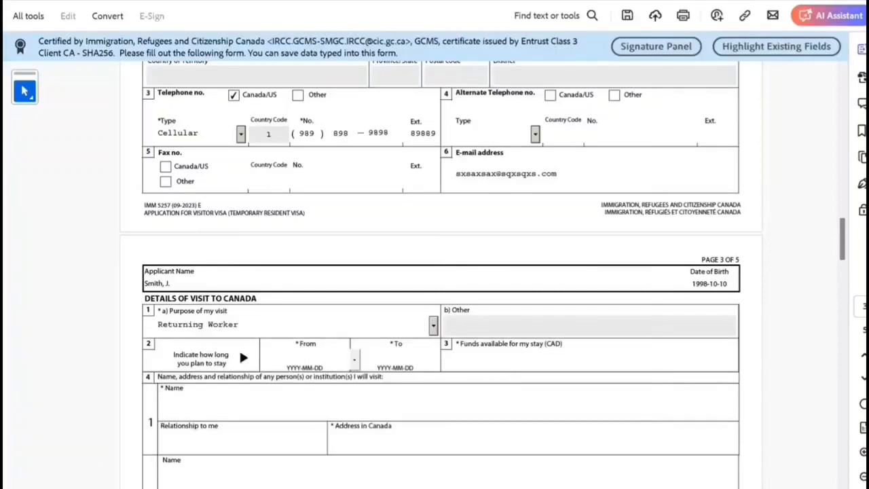
pyautogui.write('29')
pyautogui.press('BackSpace')
pyautogui.write('024-04-27')
pyautogui.press('Tab')
pyautogui.write('2026')
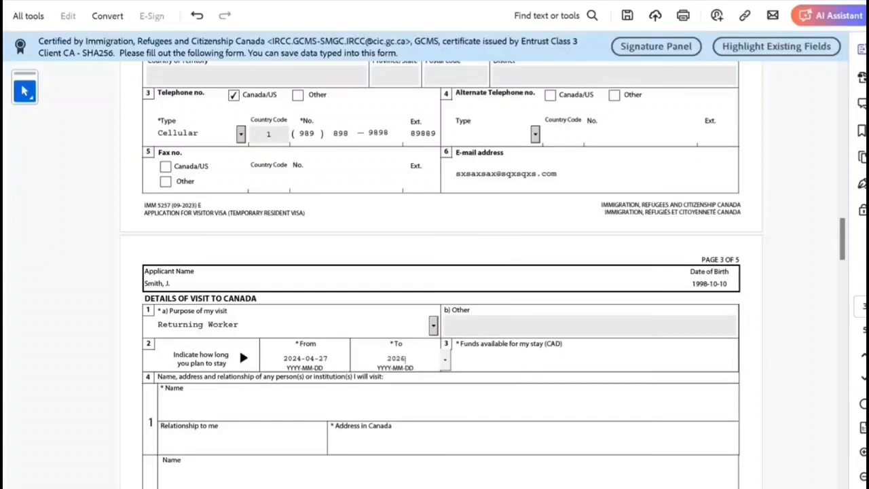
pyautogui.write('-10-10')
pyautogui.press('Tab')
pyautogui.write('70000')
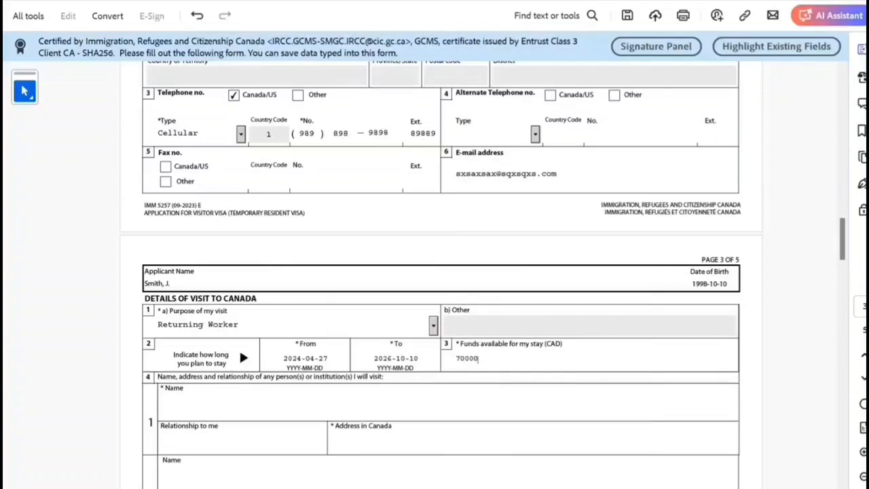
# Step: Fill in the Canadian contact's name, relationship 'Empliyer' and address in Canada
pyautogui.scroll(-3, 441, 305)
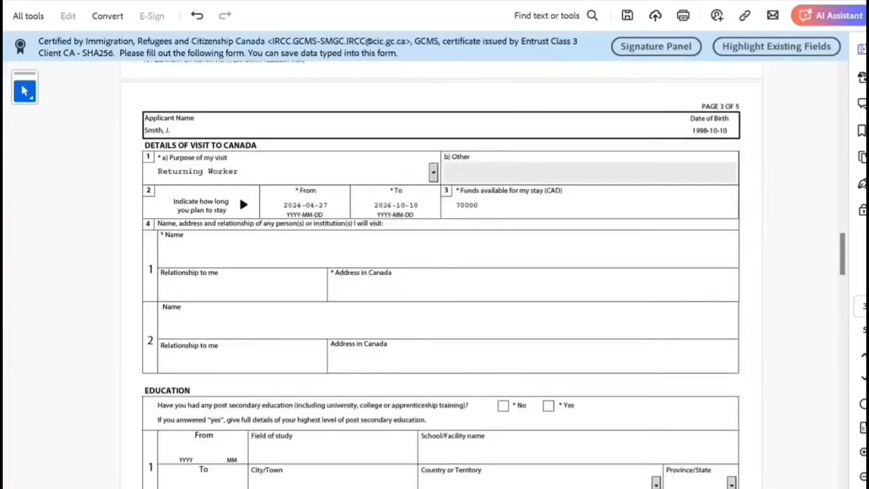
pyautogui.press('Tab')
pyautogui.write('EMokiyer Name')
pyautogui.press('Tab')
pyautogui.write('Em')
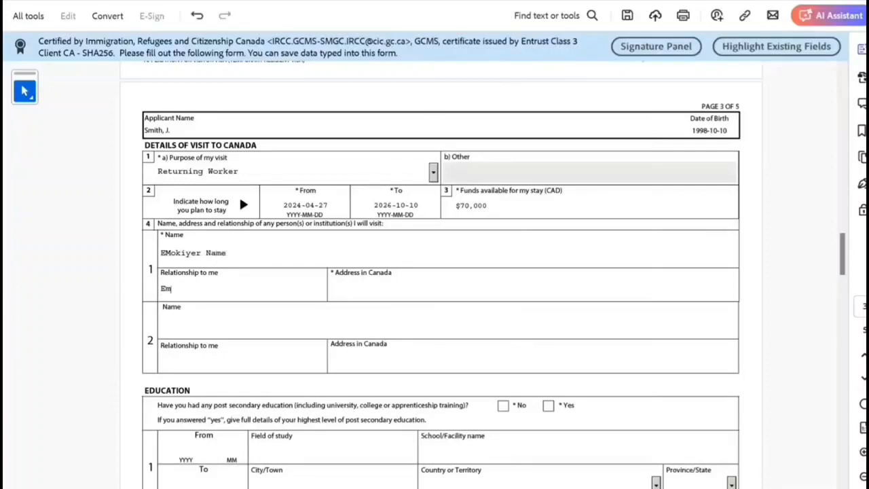
pyautogui.write('pliyer')
pyautogui.press('Tab')
pyautogui.write('ahjbzhaz')
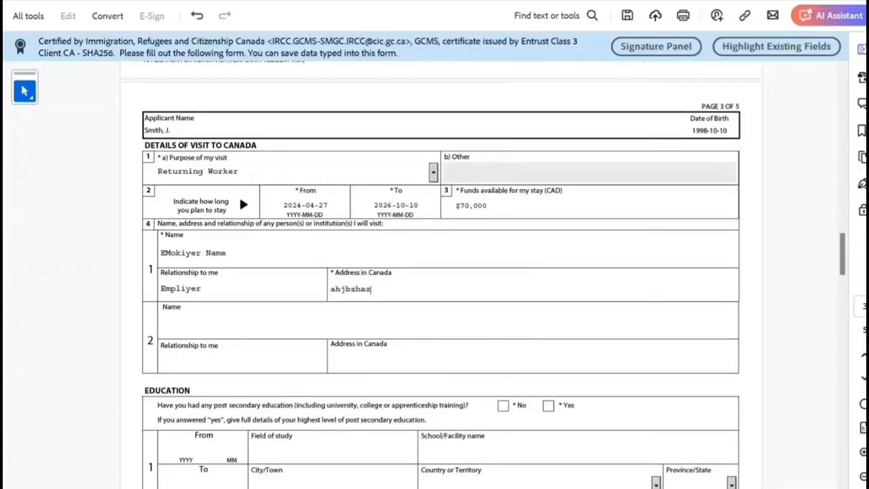
pyautogui.write(' jkjakjznzn hjhjnjh')
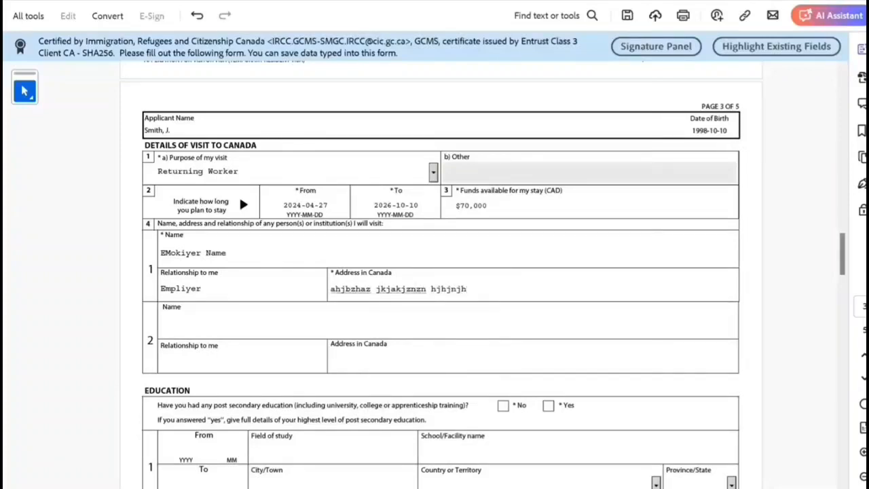
pyautogui.scroll(-2, 441, 282)
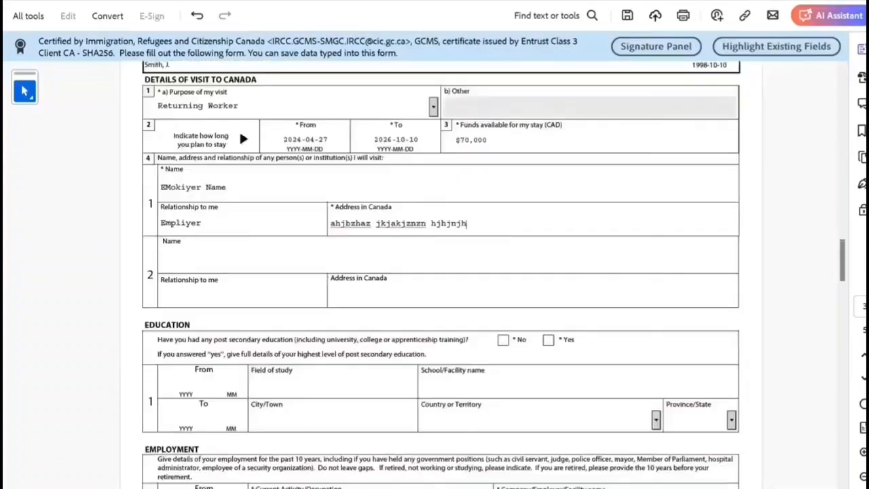
pyautogui.scroll(-1, 441, 274)
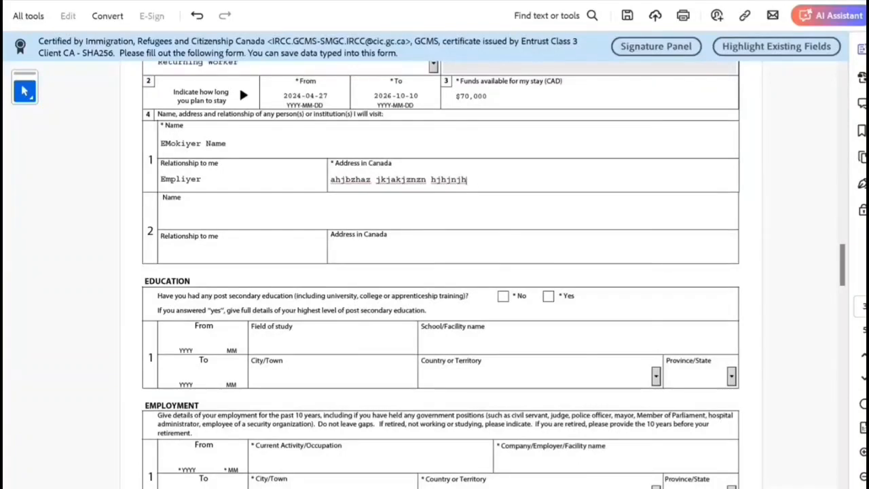
# Step: Answer Yes to post-secondary education and enter 2016-03 to 2020-03, Bachelors of Technology in IT
pyautogui.click(548, 295)
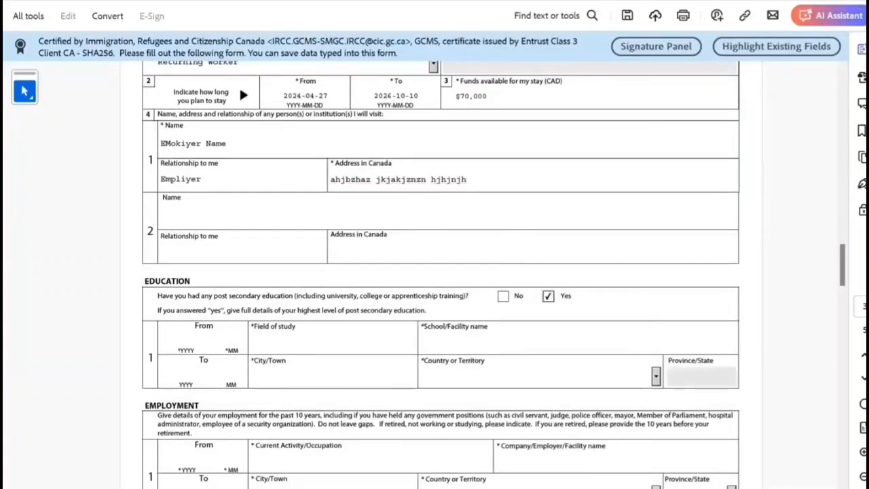
pyautogui.click(186, 339)
pyautogui.write('20160')
pyautogui.write('3')
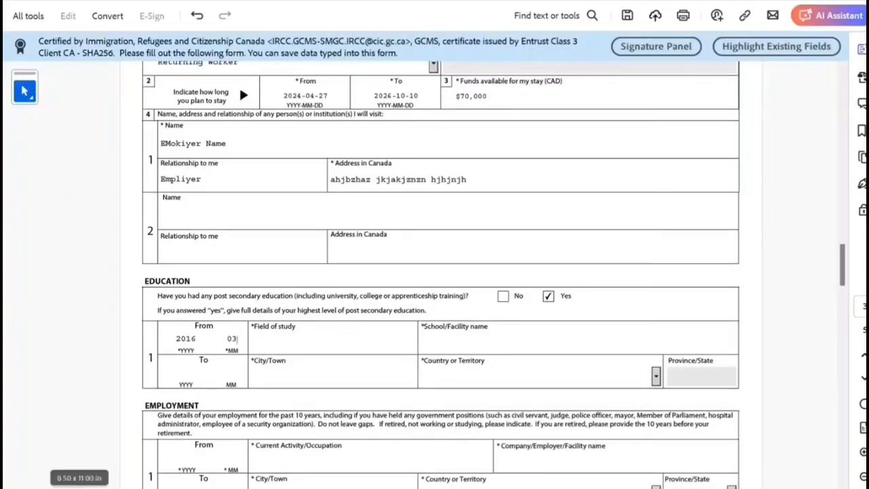
pyautogui.write('2020')
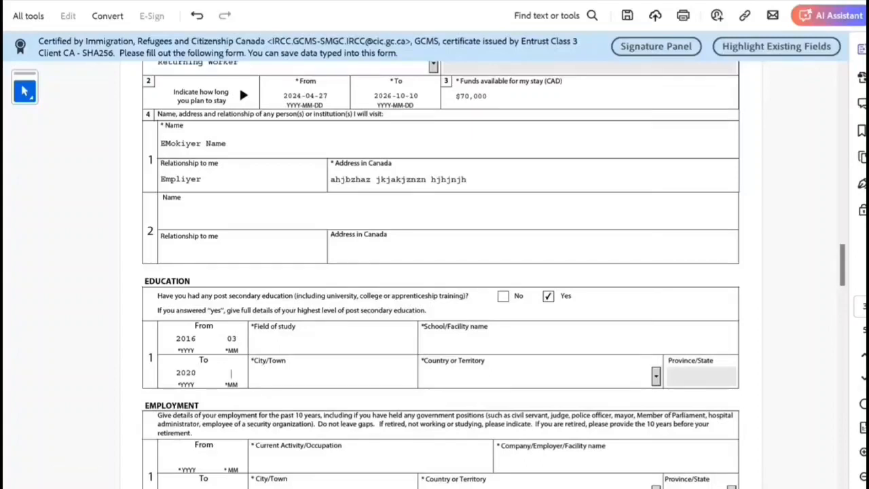
pyautogui.write('0')
pyautogui.write('3')
pyautogui.write('Bac')
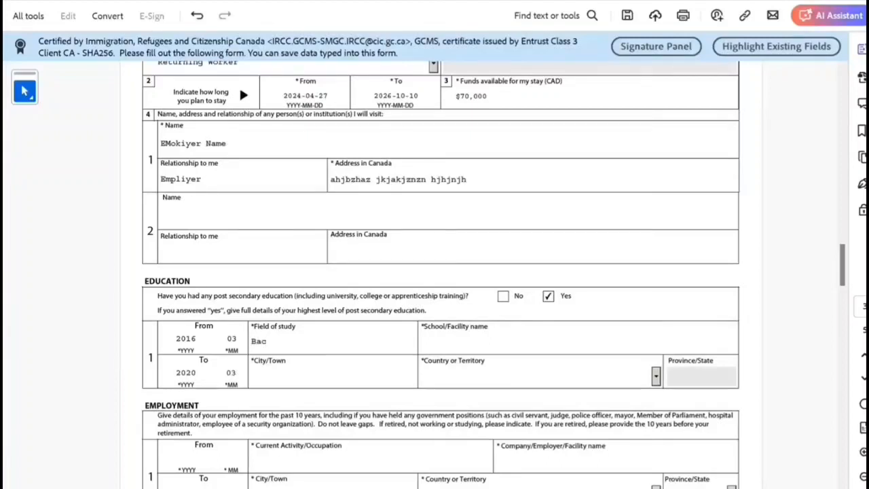
pyautogui.write('helors of Technology in IT')
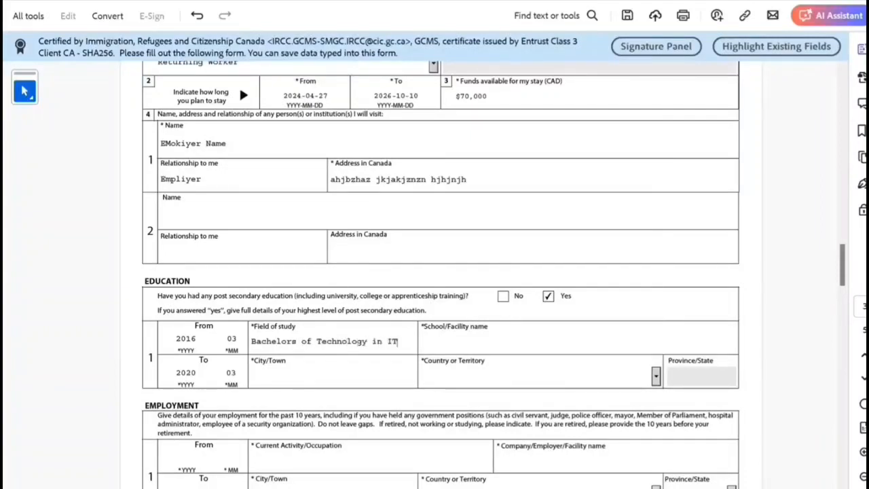
# Step: Enter the school Newdehiu IT, city New Delhi, country India
pyautogui.press('Tab')
pyautogui.write('Newdehiu IT')
pyautogui.press('Tab')
pyautogui.press('Tab')
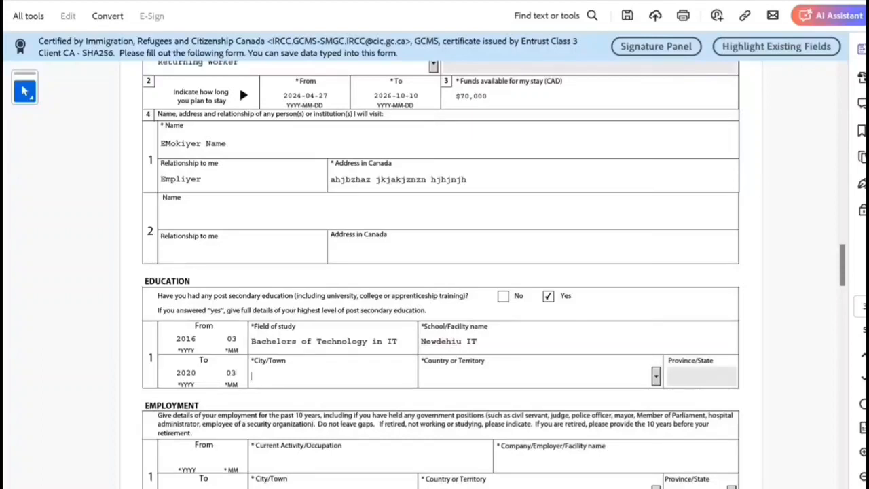
pyautogui.write('New Delhi')
pyautogui.press('Tab')
pyautogui.write('India')
pyautogui.press('Tab')
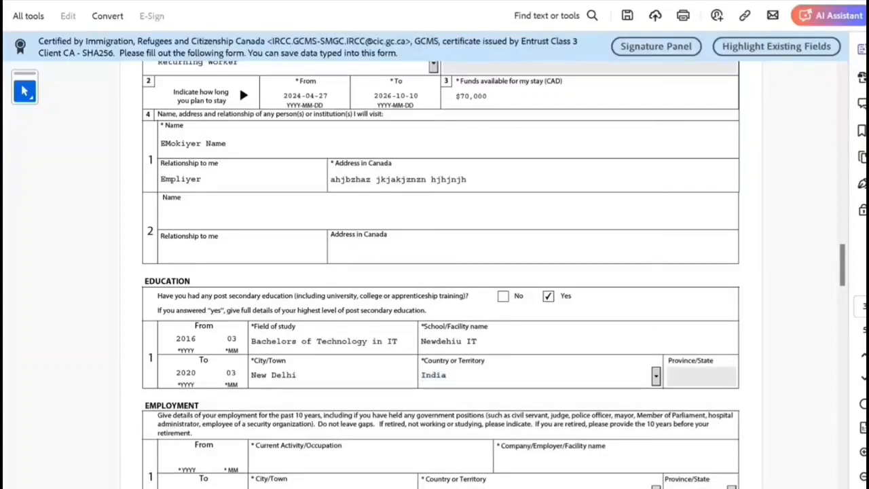
pyautogui.scroll(-3, 239, 85)
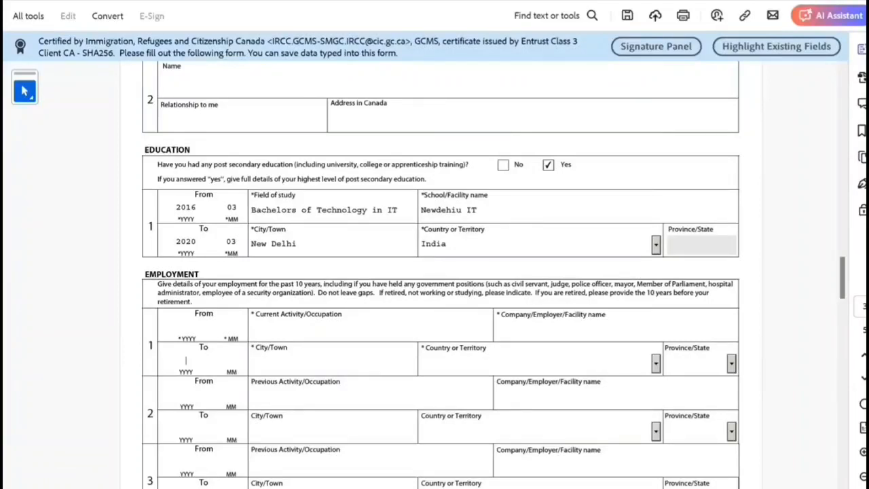
# Step: Enter employment row 1's start date as 2023-02
pyautogui.write('2024')
pyautogui.write('10')
pyautogui.scroll(3, 440, 272)
pyautogui.scroll(-2, 440, 271)
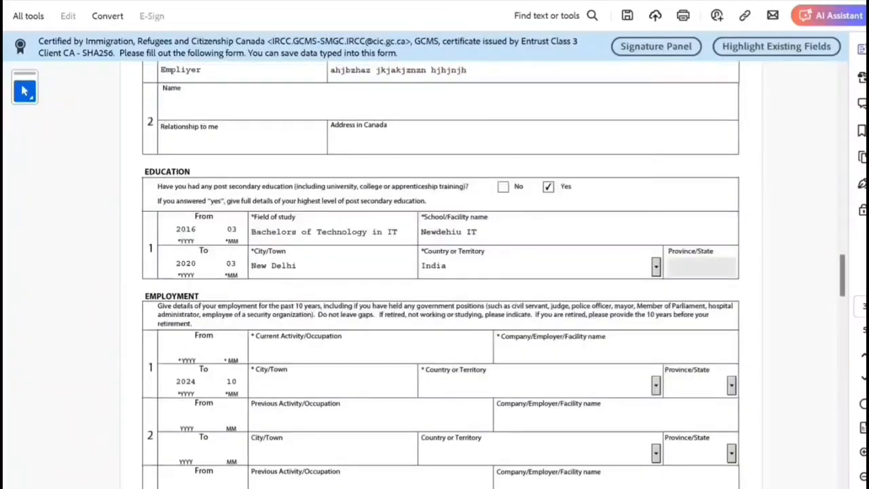
pyautogui.write('2023')
pyautogui.press('Tab')
pyautogui.write('0')
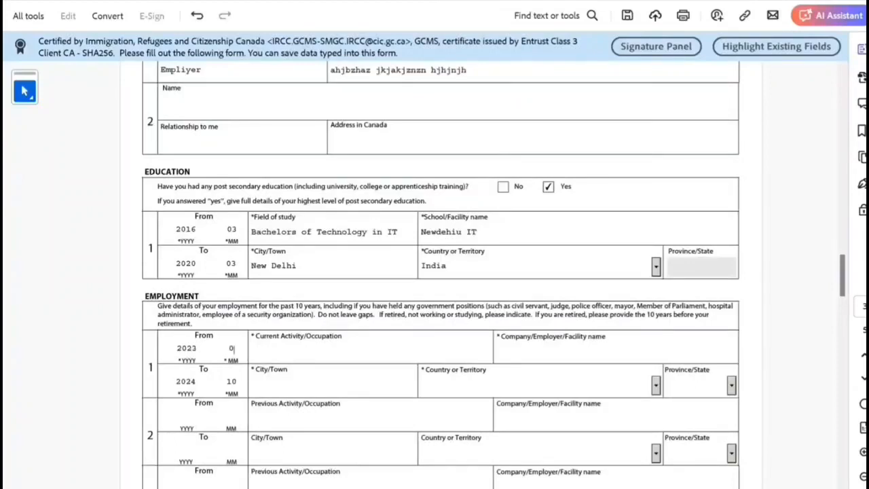
pyautogui.write('2')
pyautogui.press('Tab')
# Step: Set row 1's country to Canada and correct the end month to 04
pyautogui.scroll(-1, 441, 275)
pyautogui.click(434, 341)
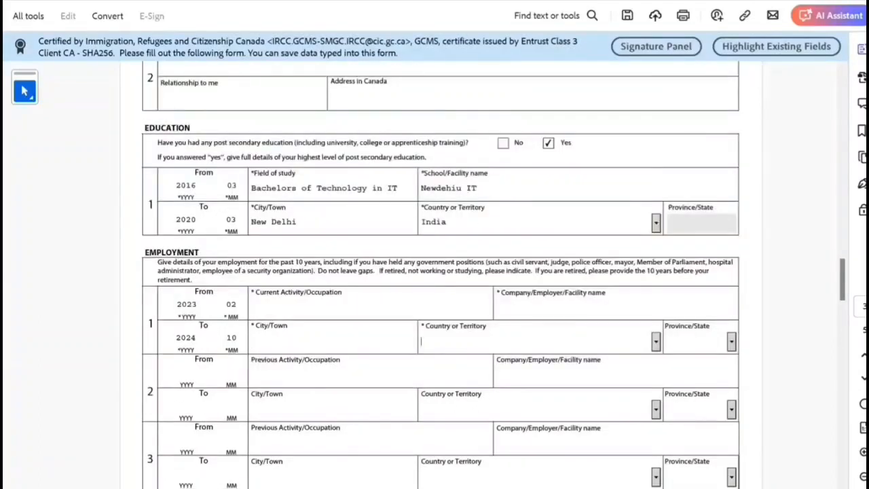
pyautogui.write('Canada')
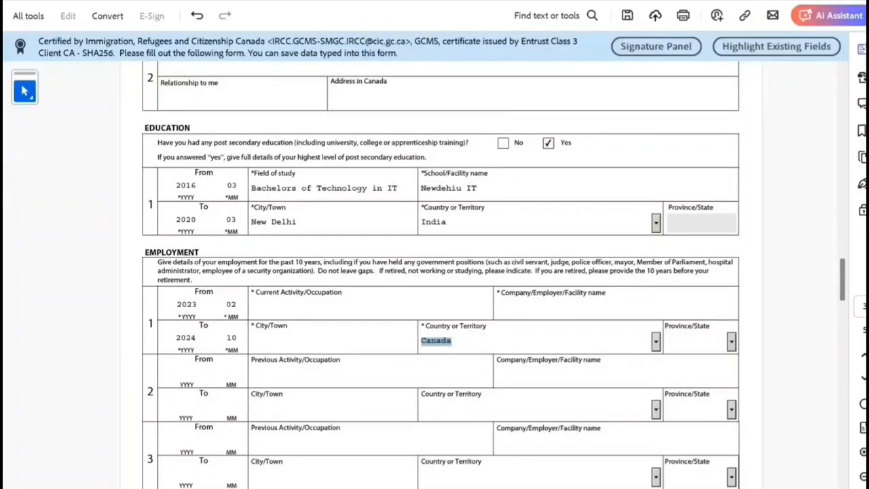
pyautogui.click(231, 338)
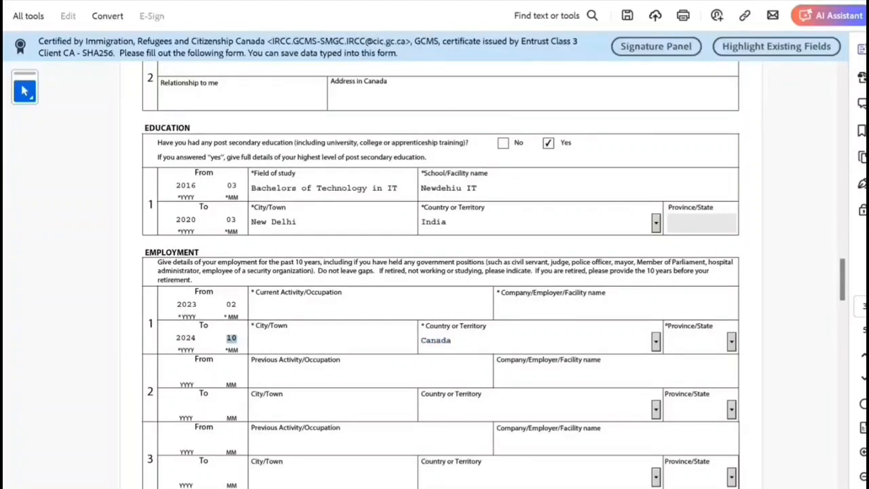
pyautogui.write('04')
pyautogui.click(252, 341)
pyautogui.scroll(-2, 441, 272)
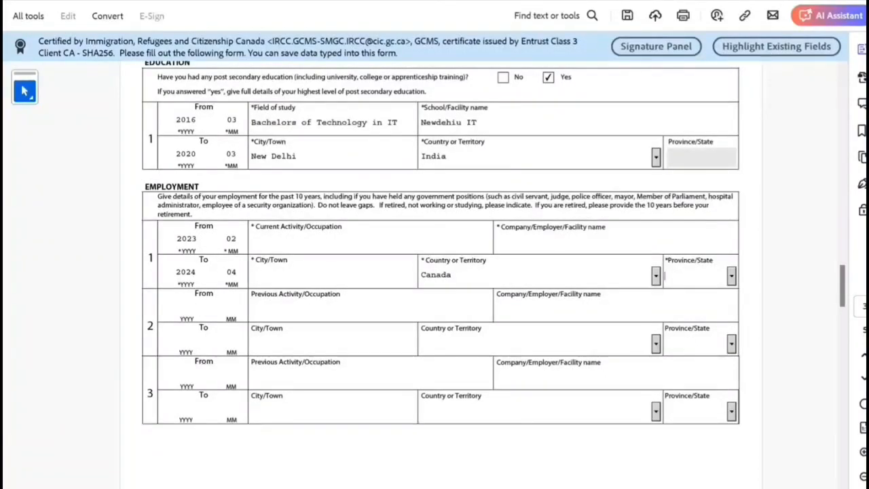
# Step: Set province ON and fill row 1's city, occupation and employer name with placeholder text
pyautogui.click(670, 275)
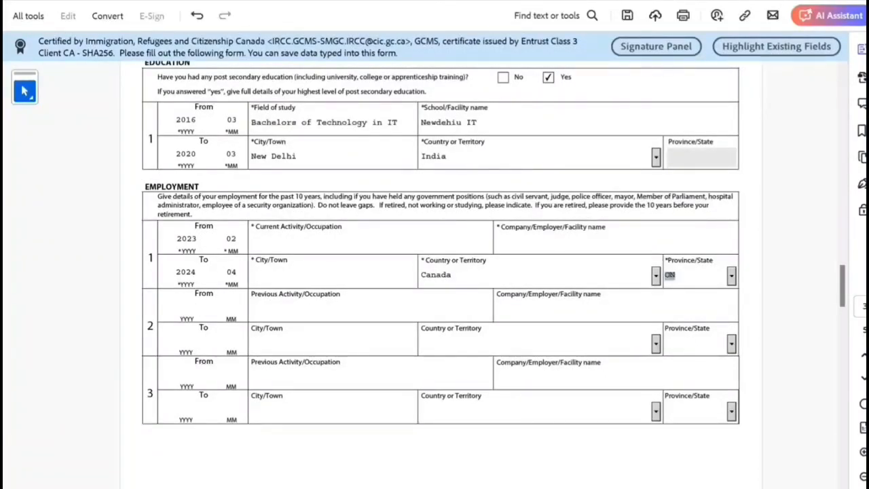
pyautogui.click(285, 276)
pyautogui.write('xxsxsx')
pyautogui.click(286, 242)
pyautogui.write('xssxsx')
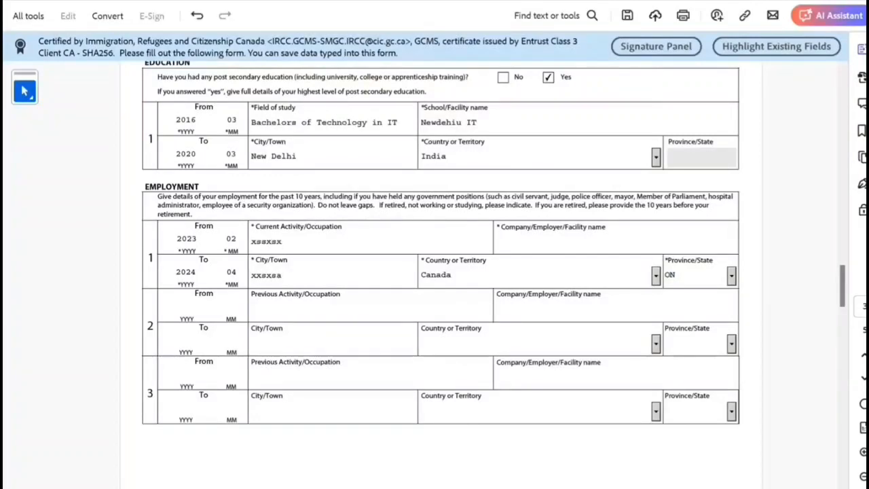
pyautogui.click(530, 243)
pyautogui.write('saxasxasx')
pyautogui.scroll(-1, 441, 242)
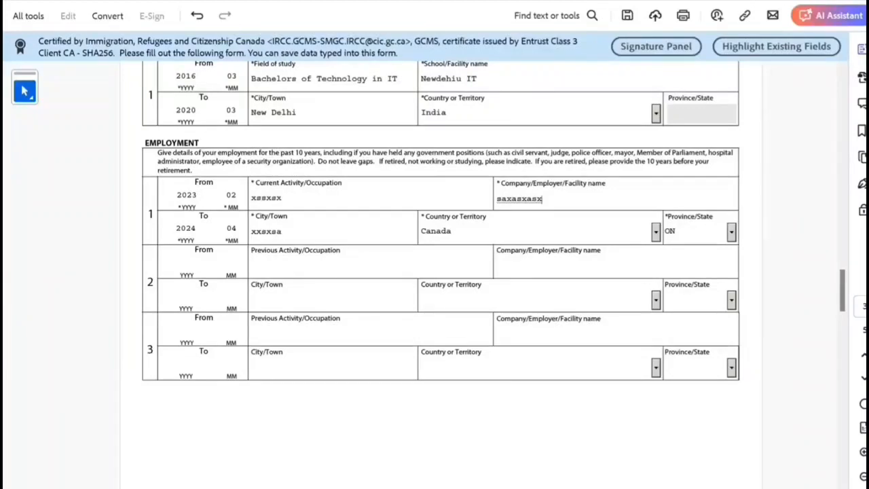
pyautogui.moveTo(385, 161); pyautogui.dragTo(530, 162)
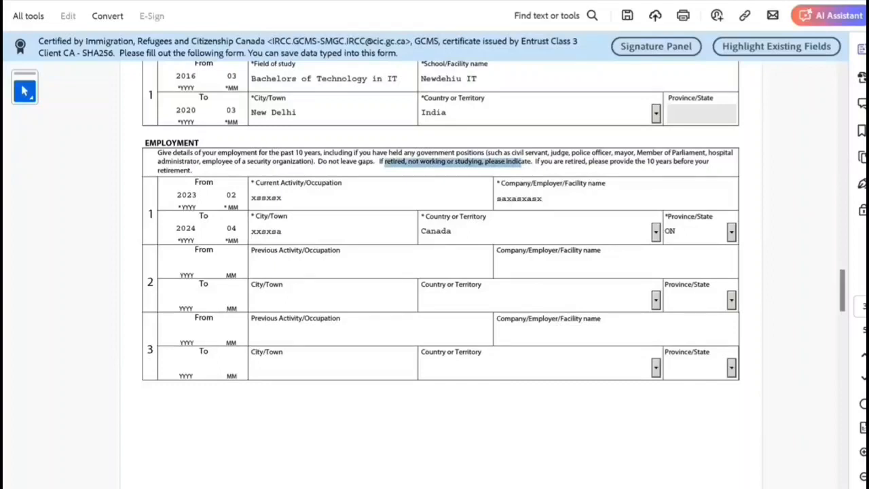
# Step: Enter employment row 2 from 2020-04 to 2023-01 in New Delhi, India
pyautogui.scroll(1, 441, 243)
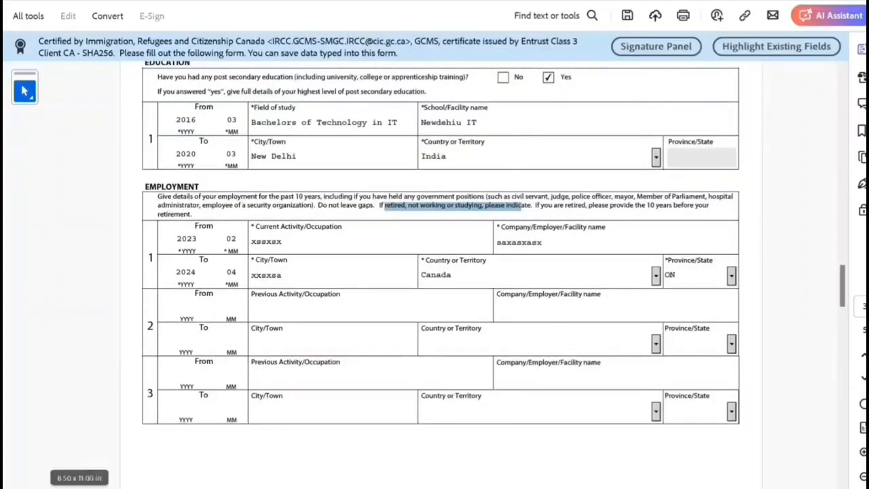
pyautogui.click(187, 307)
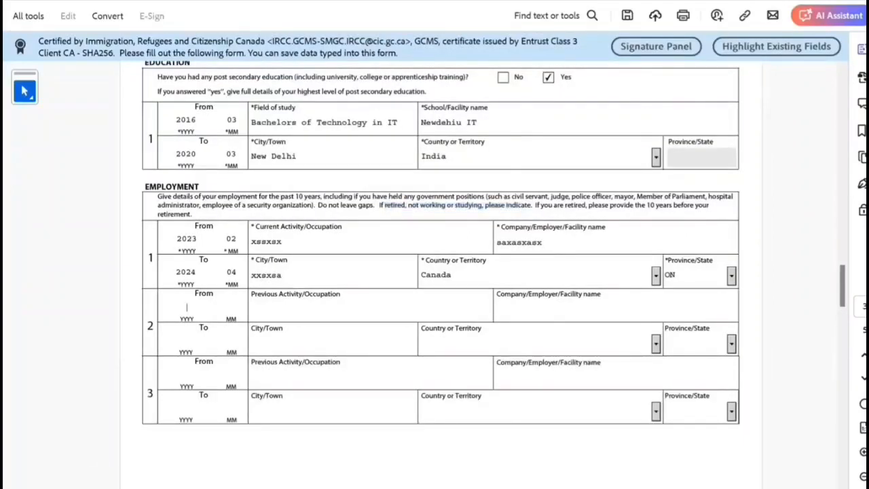
pyautogui.write('2020')
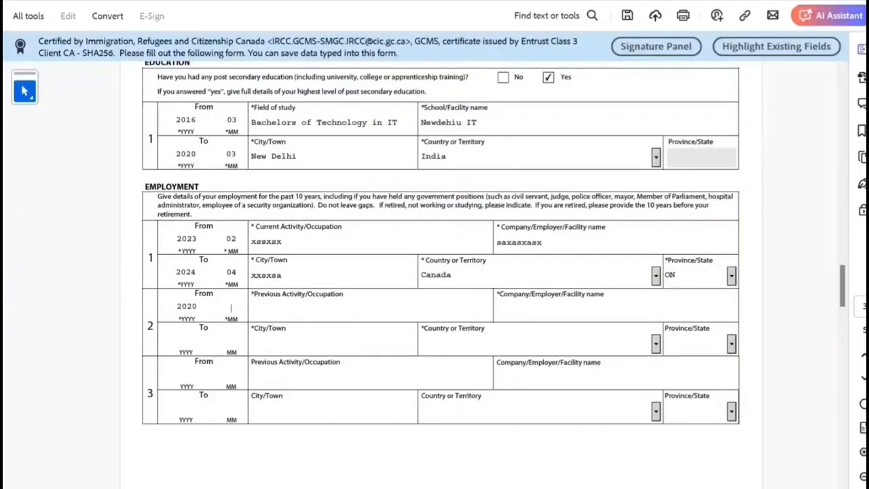
pyautogui.write('04')
pyautogui.click(186, 341)
pyautogui.write('202301')
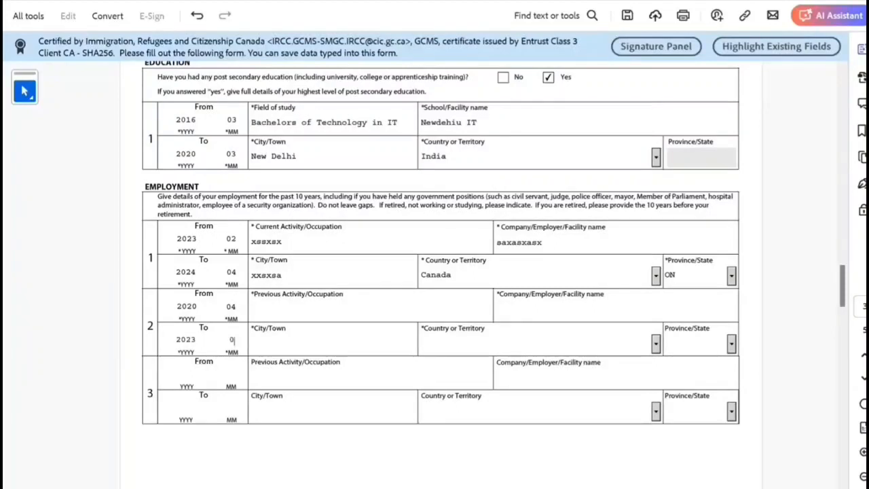
pyautogui.press('Tab')
pyautogui.write('New E')
pyautogui.press('BackSpace')
pyautogui.write('Delhi')
pyautogui.press('Tab')
pyautogui.write('India')
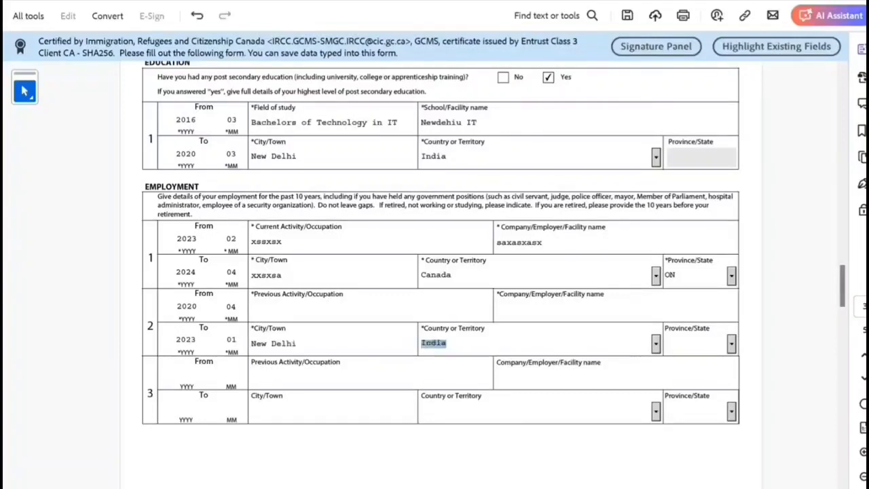
pyautogui.press('Tab')
# Step: Fill row 2's previous occupation and employer name with placeholder text
pyautogui.click(254, 310)
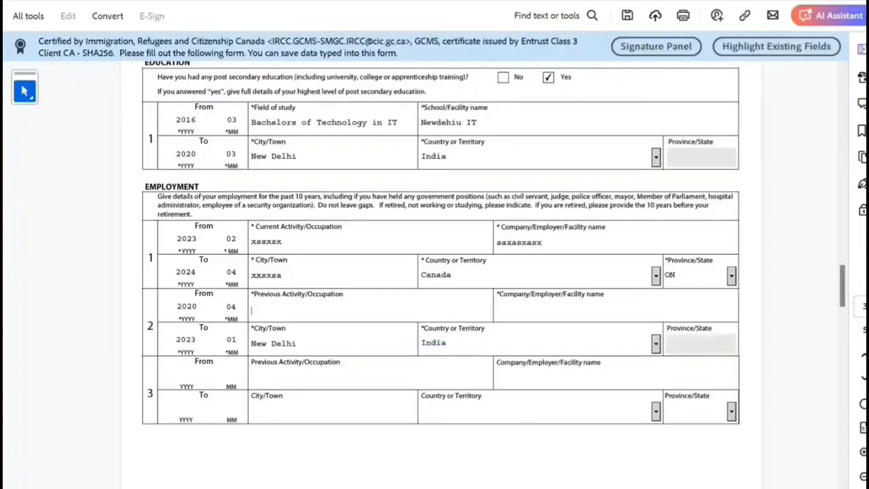
pyautogui.write('qsxsaxsa')
pyautogui.press('Tab')
pyautogui.write('xsaxsxa')
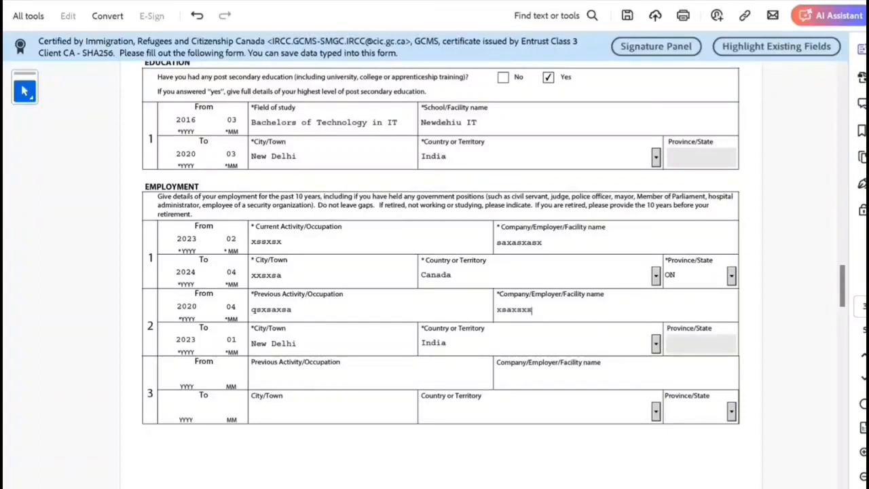
pyautogui.scroll(-1, 442, 244)
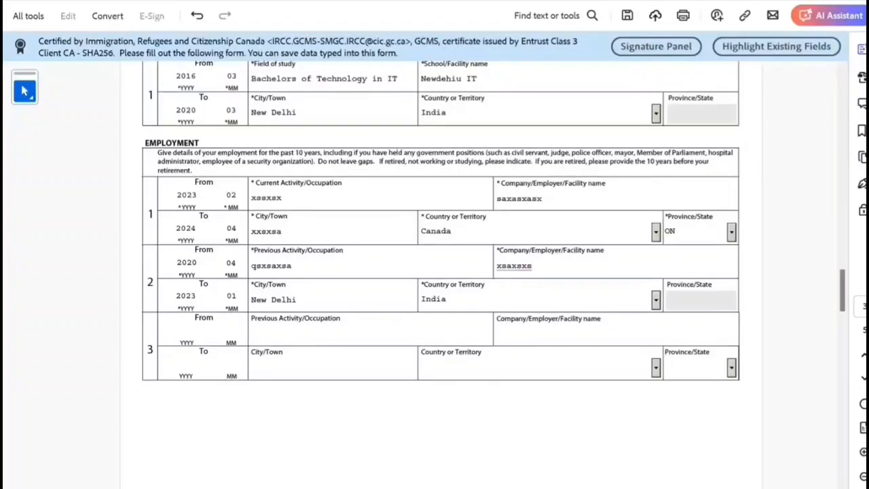
pyautogui.scroll(1, 441, 272)
pyautogui.scroll(-6, 441, 271)
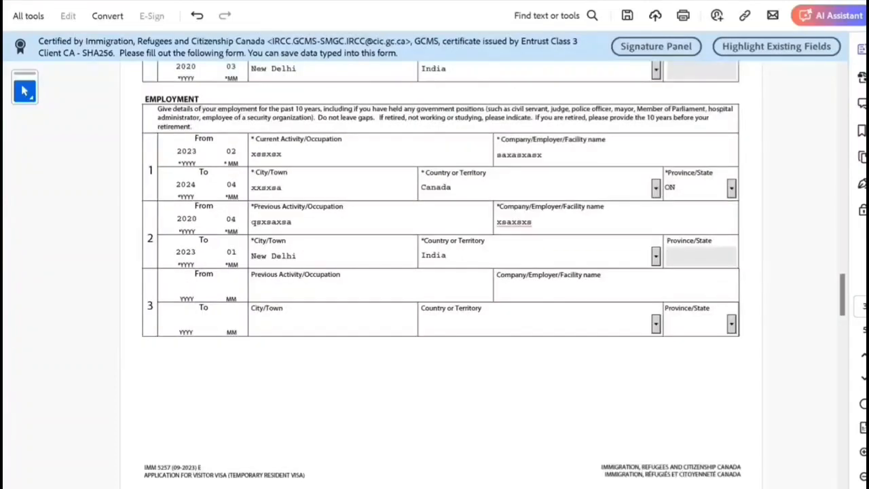
# Step: Scroll up to review page 1, then down to page 4's Background Information
pyautogui.scroll(4, 441, 272)
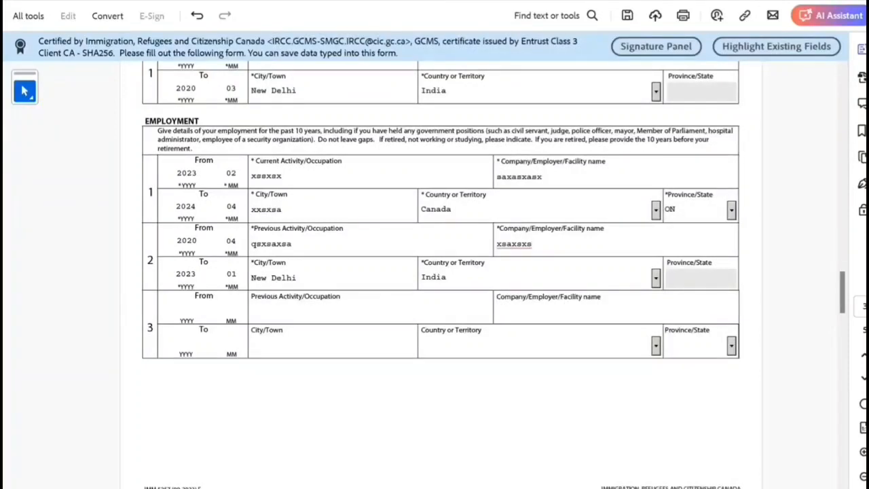
pyautogui.scroll(-3, 440, 265)
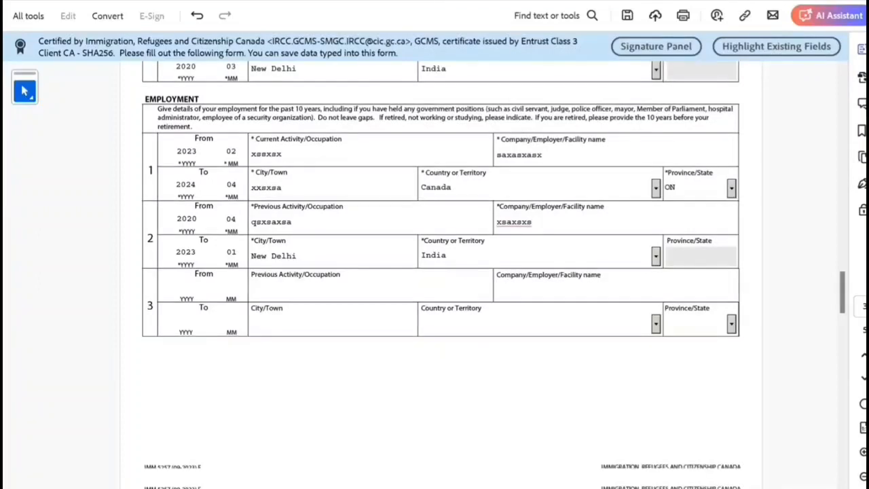
pyautogui.scroll(-3, 441, 271)
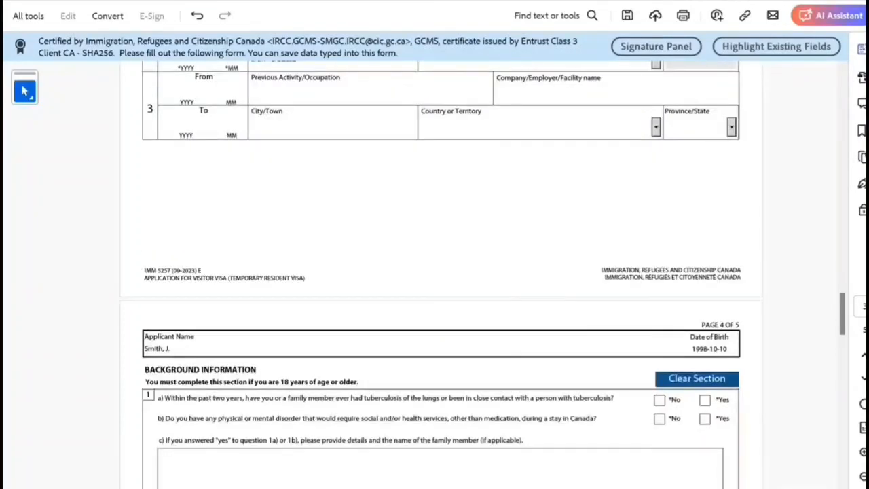
pyautogui.scroll(7, 441, 272)
pyautogui.scroll(15, 441, 271)
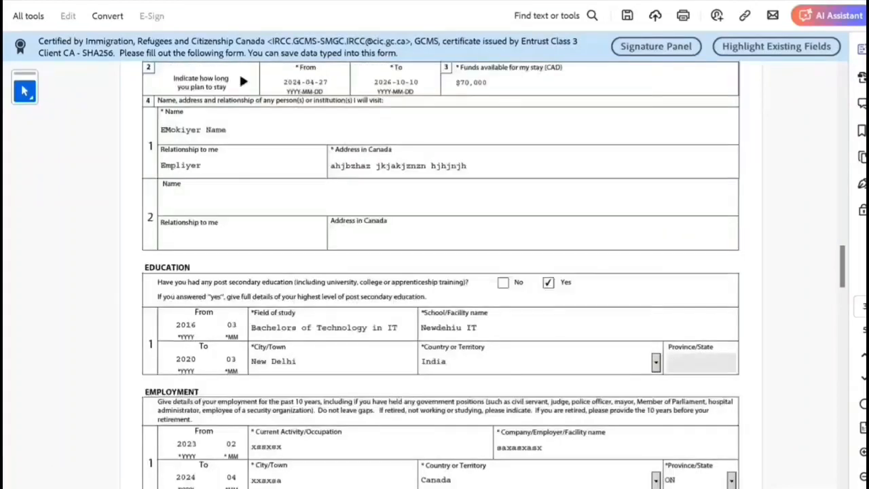
pyautogui.scroll(12, 440, 271)
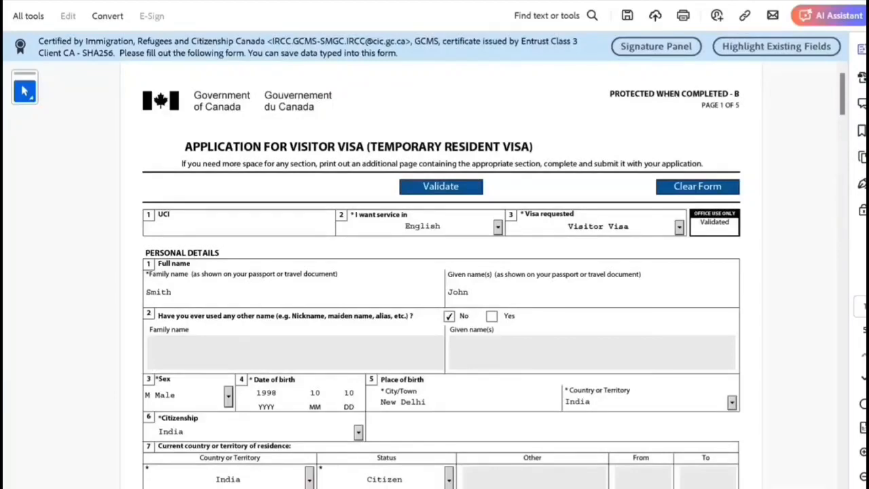
pyautogui.scroll(-15, 440, 271)
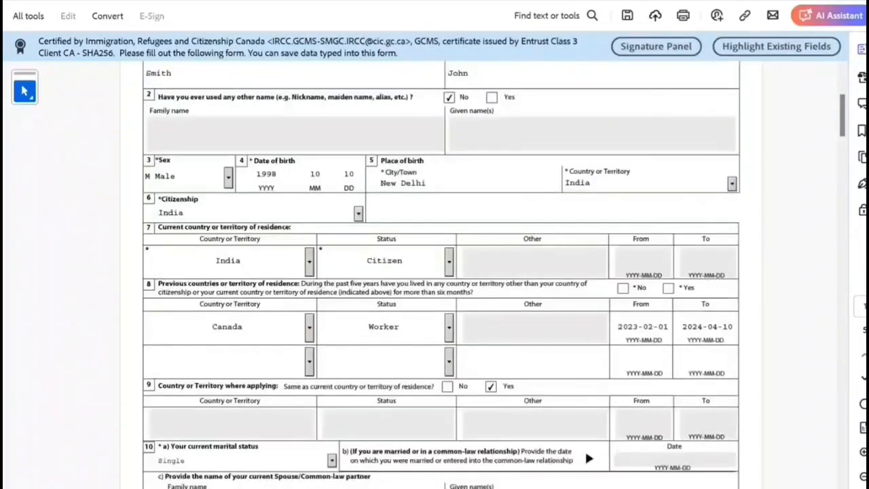
pyautogui.scroll(-3, 440, 271)
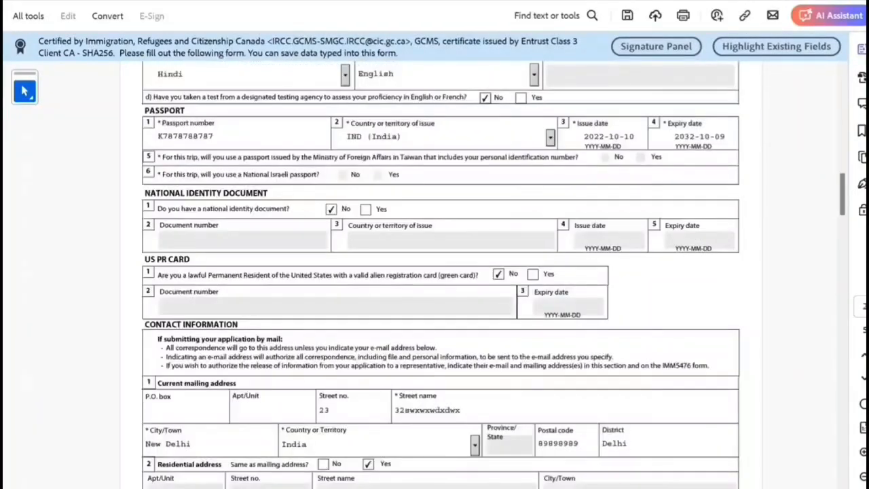
pyautogui.scroll(-3, 440, 272)
pyautogui.scroll(-3, 441, 272)
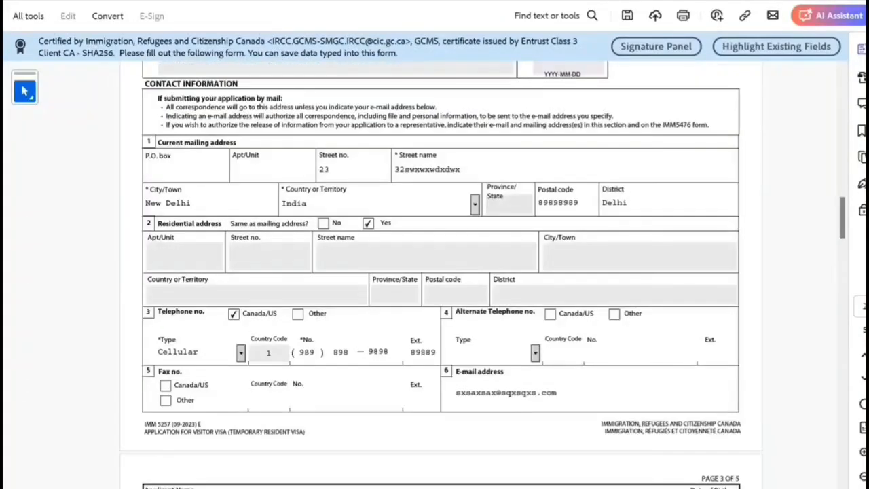
pyautogui.scroll(-1, 440, 271)
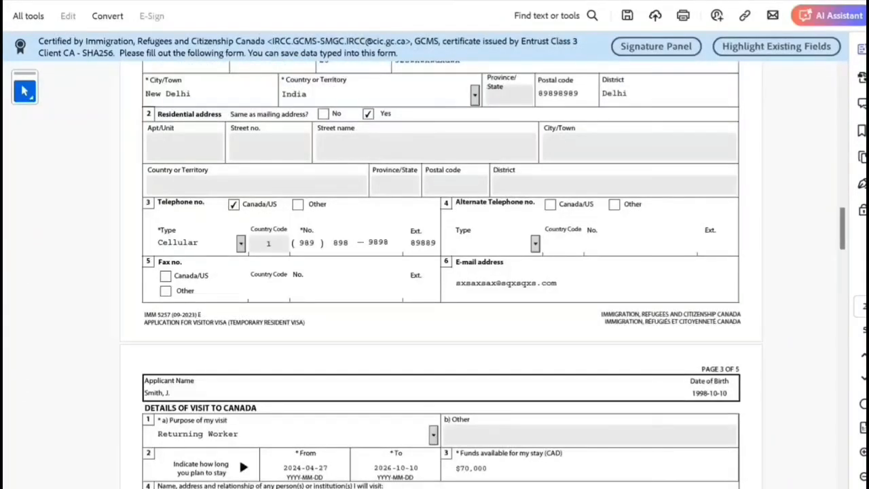
pyautogui.scroll(-9, 440, 271)
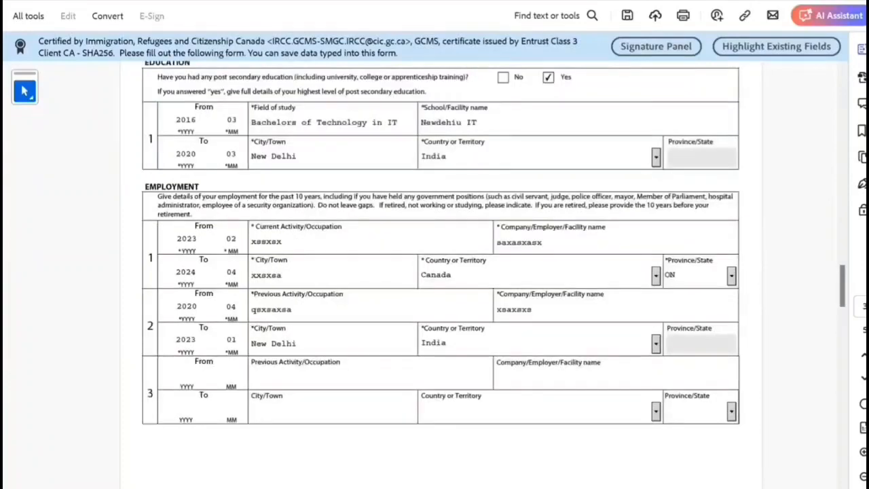
pyautogui.scroll(-8, 441, 272)
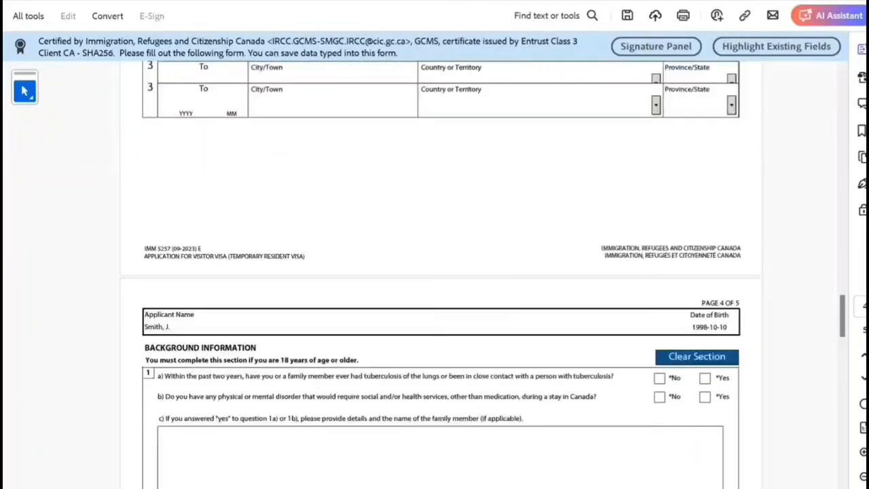
pyautogui.scroll(1, 440, 272)
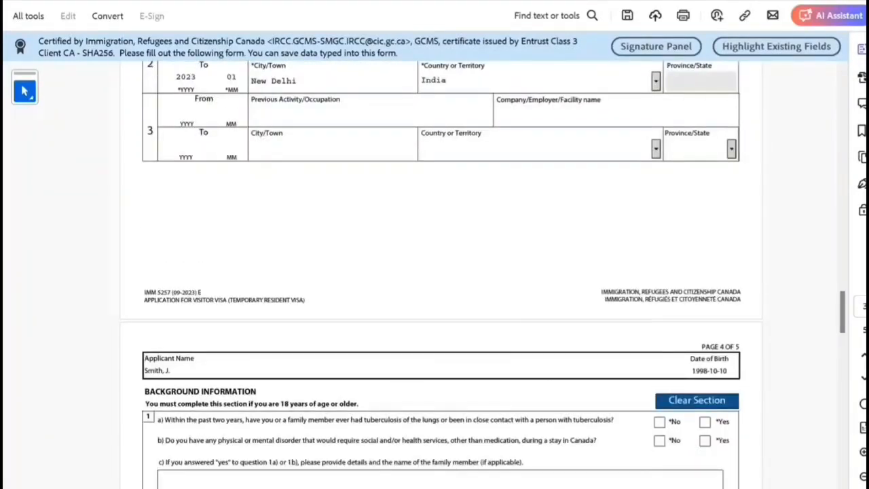
pyautogui.scroll(-2, 440, 272)
pyautogui.scroll(-2, 441, 272)
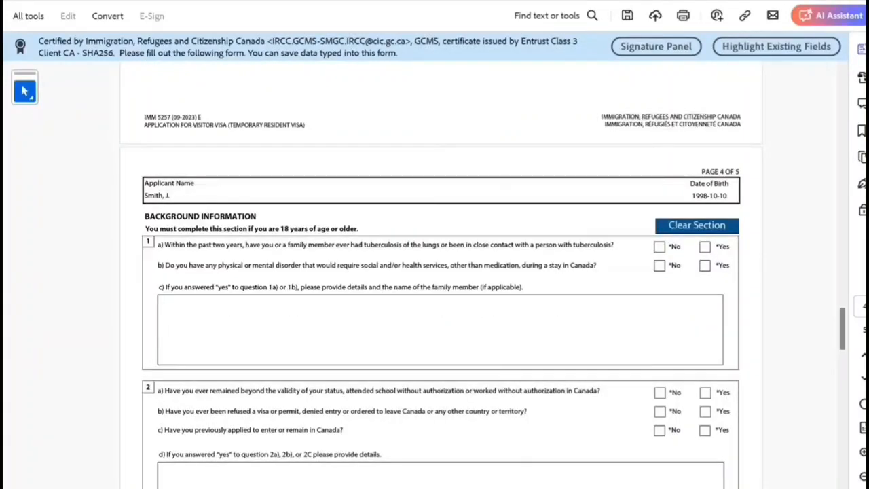
# Step: Answer No to background questions 1a, 1b, 2a and 2b
pyautogui.click(660, 247)
pyautogui.click(659, 266)
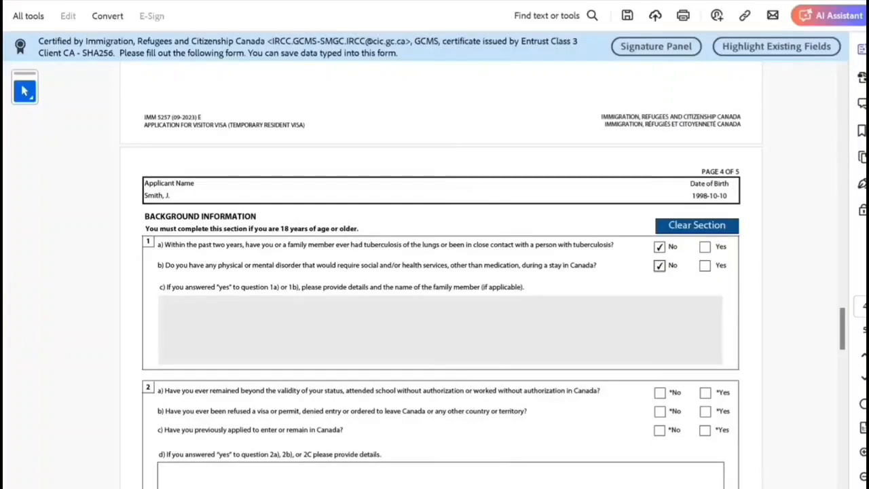
pyautogui.scroll(-2, 441, 272)
pyautogui.scroll(-1, 441, 272)
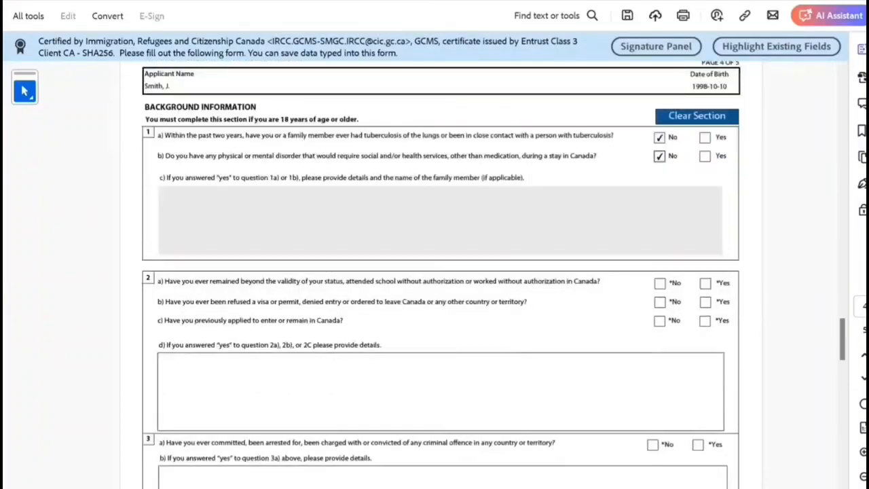
pyautogui.click(660, 282)
pyautogui.click(659, 302)
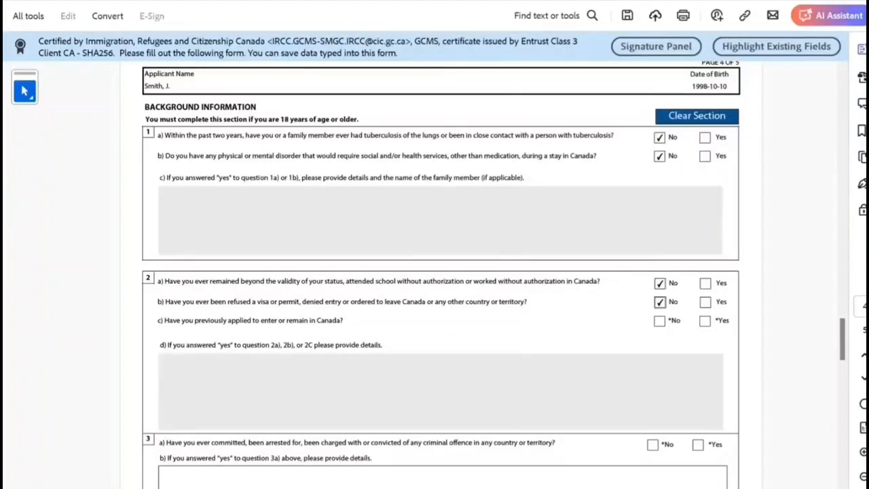
pyautogui.scroll(-1, 440, 271)
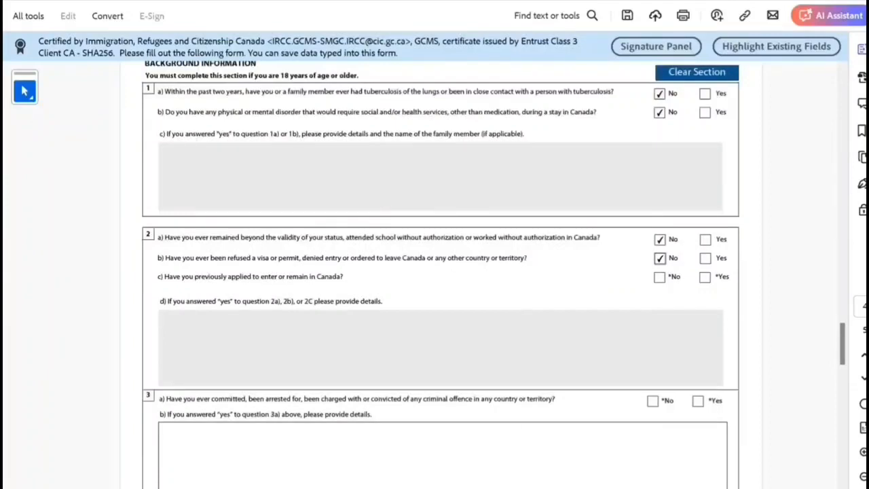
# Step: Answer Yes to previously applying to Canada and enter details for 2d
pyautogui.click(705, 277)
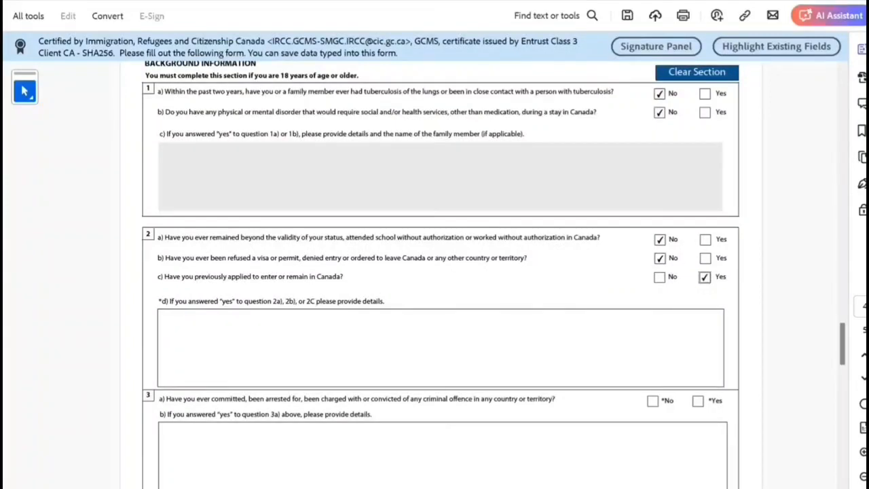
pyautogui.click(160, 317)
pyautogui.write('g, mmn')
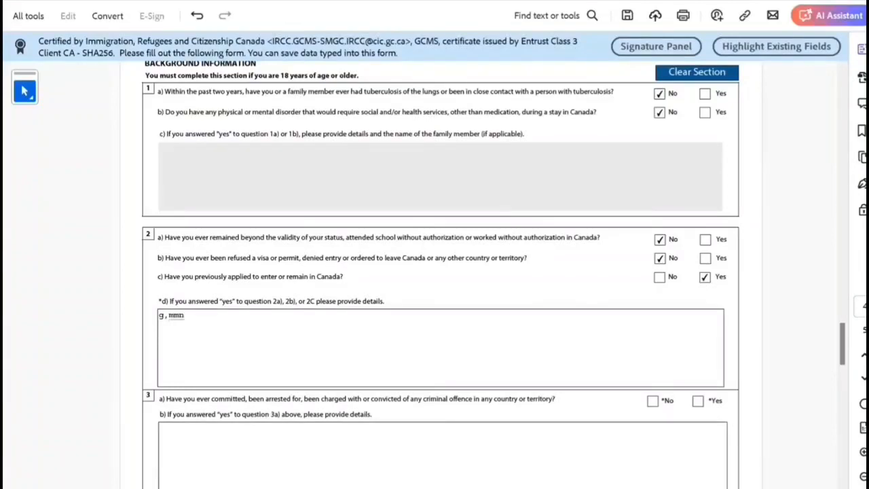
pyautogui.write('ddxsxs')
# Step: Answer No to the criminal offence, military service, and questions 5 and 6
pyautogui.scroll(-3, 440, 271)
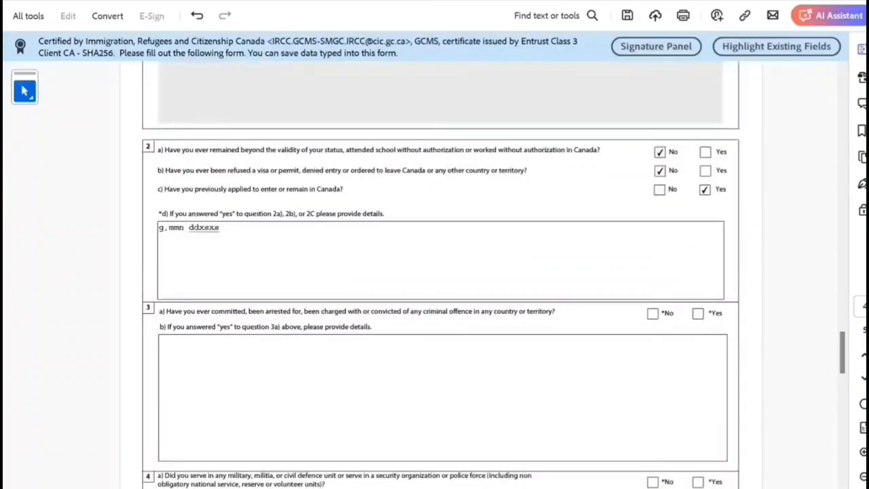
pyautogui.scroll(-2, 441, 272)
pyautogui.click(652, 248)
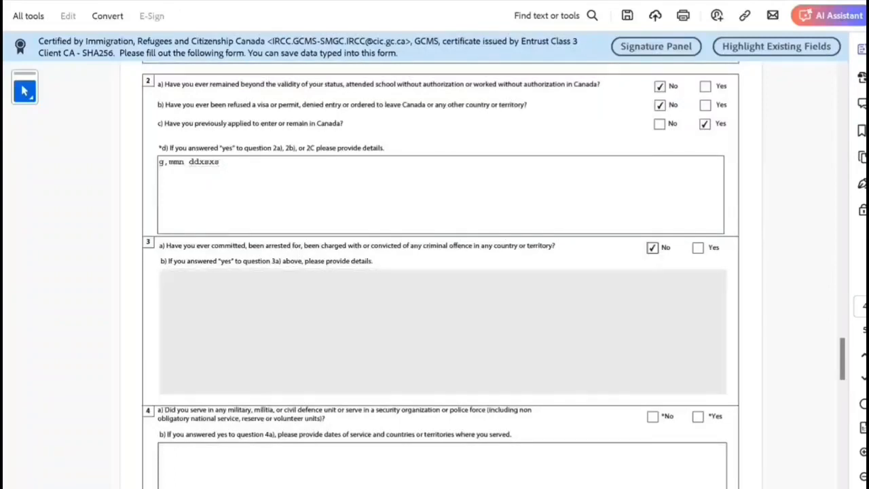
pyautogui.scroll(-3, 652, 248)
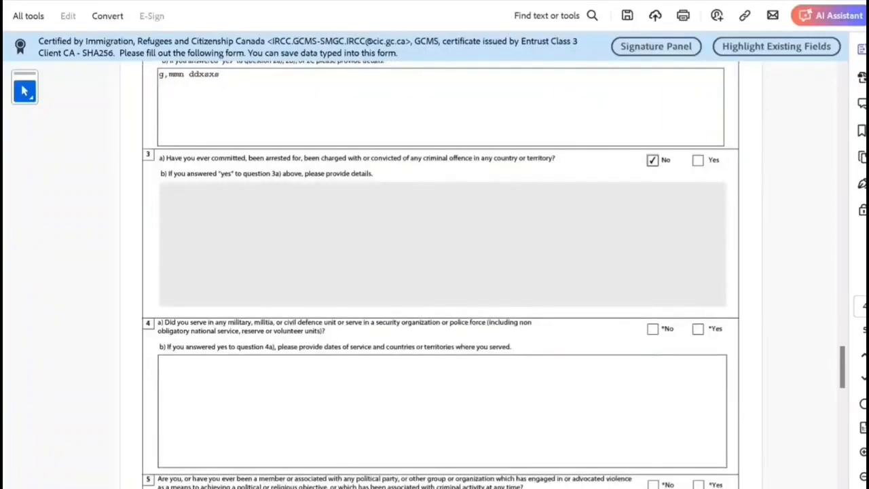
pyautogui.click(653, 328)
pyautogui.scroll(-6, 653, 329)
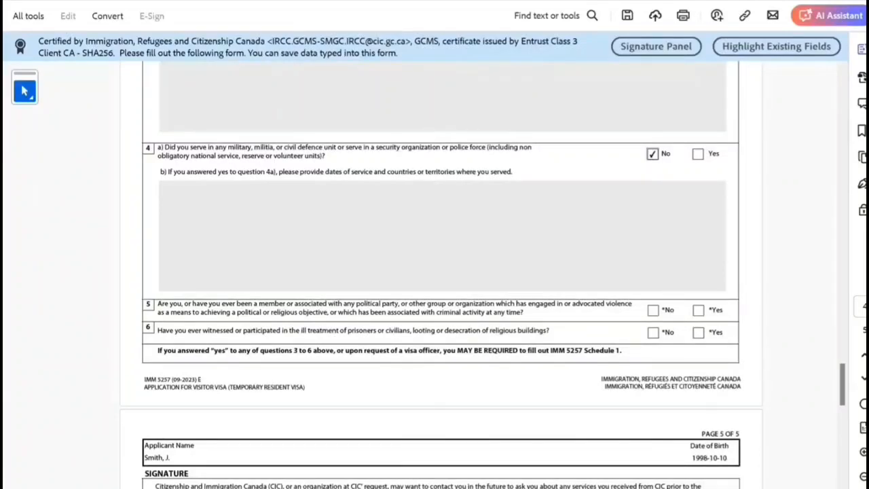
pyautogui.click(652, 310)
pyautogui.click(652, 332)
pyautogui.scroll(-6, 653, 332)
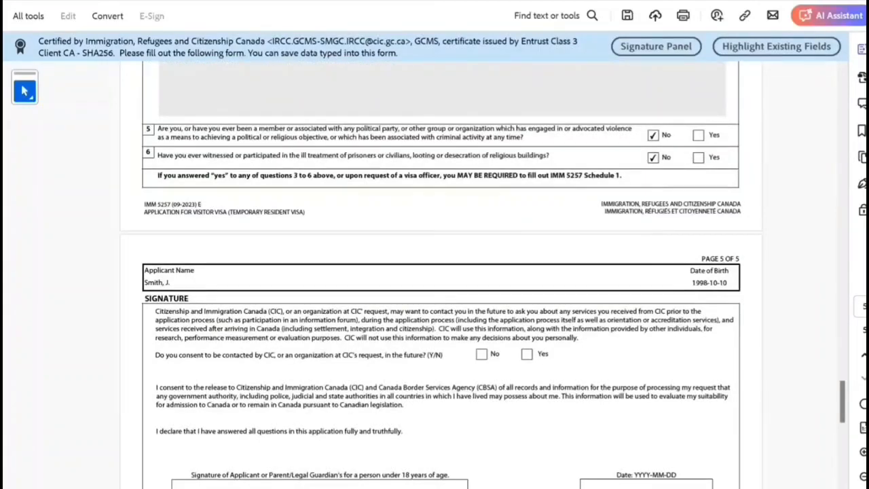
# Step: Tick Yes for contact consent, pick 2024-04-26 as the date, and type the applicant's name as signature
pyautogui.scroll(-5, 441, 285)
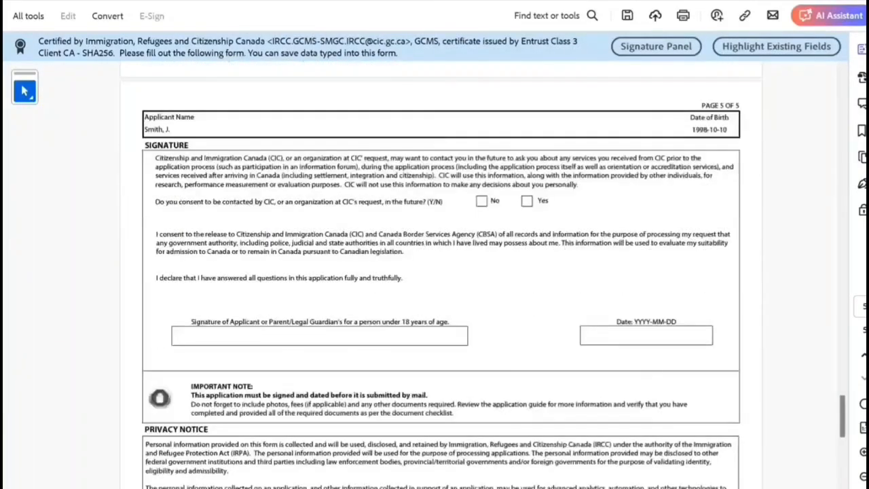
pyautogui.click(526, 201)
pyautogui.scroll(-1, 441, 275)
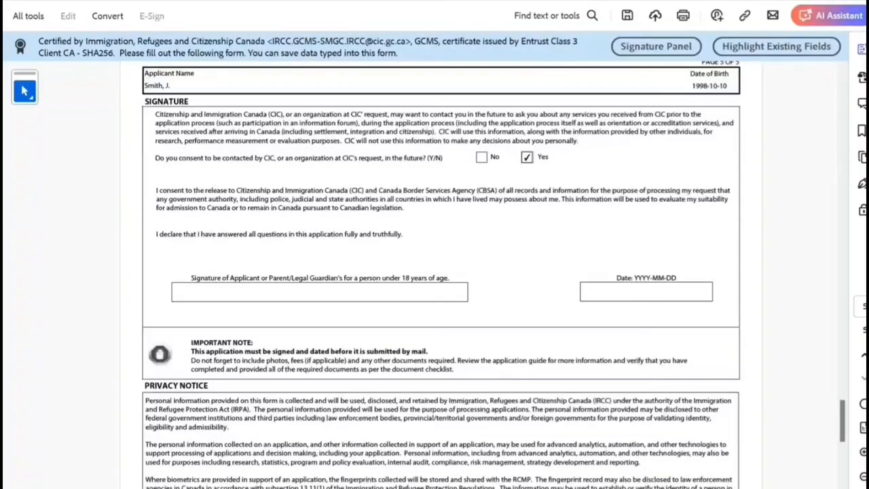
pyautogui.click(647, 292)
pyautogui.click(718, 292)
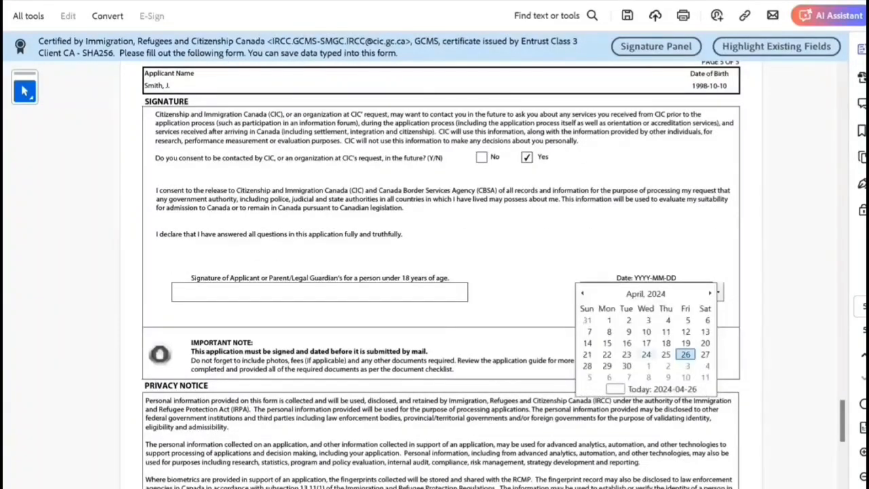
pyautogui.click(686, 354)
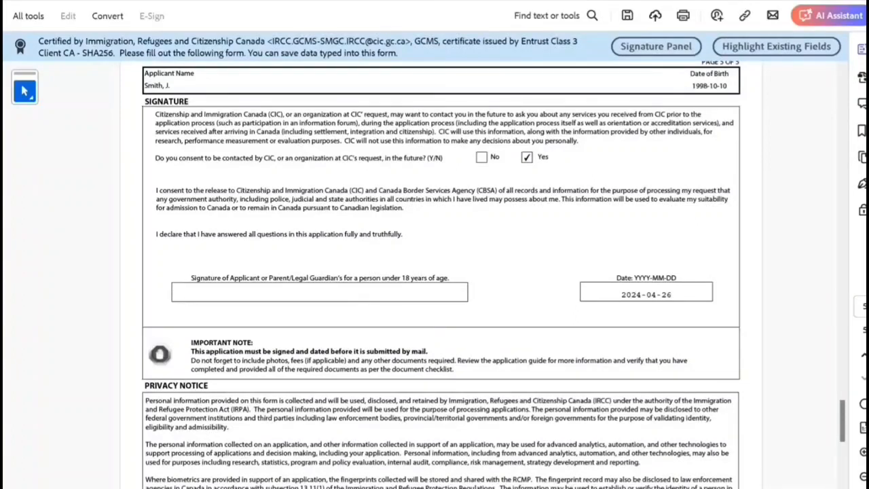
pyautogui.write('John SM')
pyautogui.press('BackSpace')
# Step: Finish the signature, run Validate, dismiss the error, and answer Yes to question 8
pyautogui.write('mith')
pyautogui.scroll(10, 434, 271)
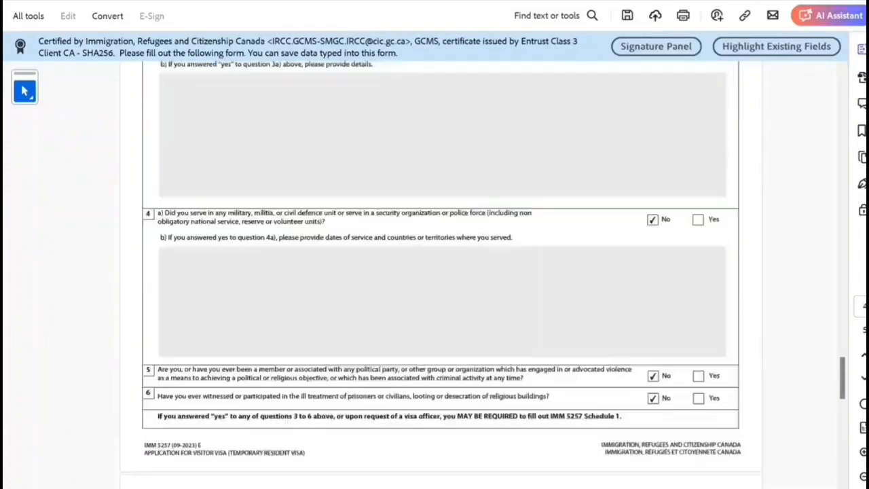
pyautogui.scroll(15, 434, 272)
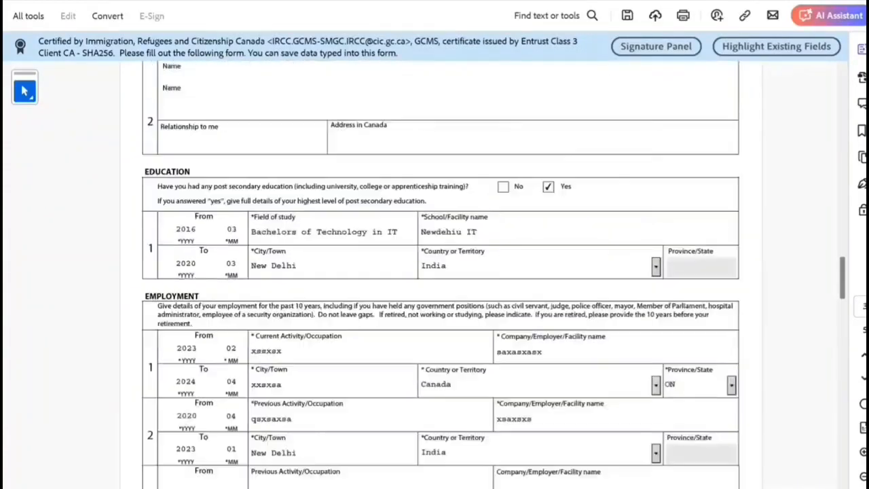
pyautogui.scroll(5, 435, 272)
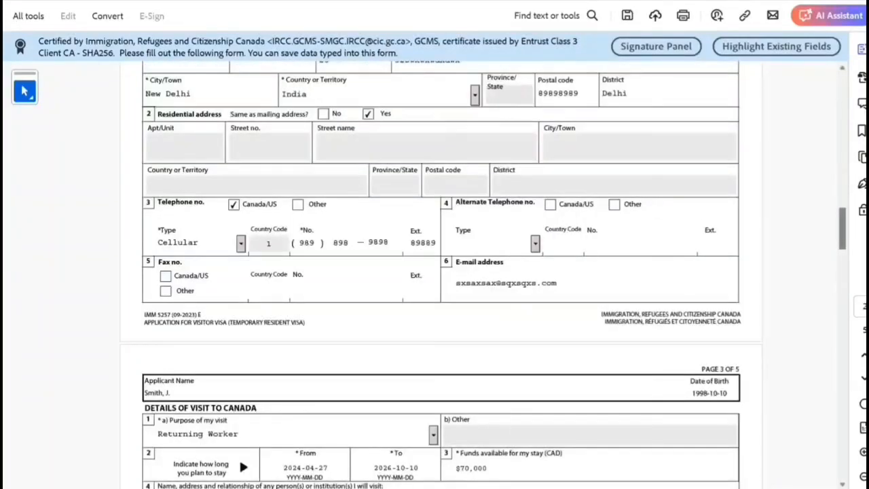
pyautogui.scroll(10, 435, 272)
pyautogui.click(440, 186)
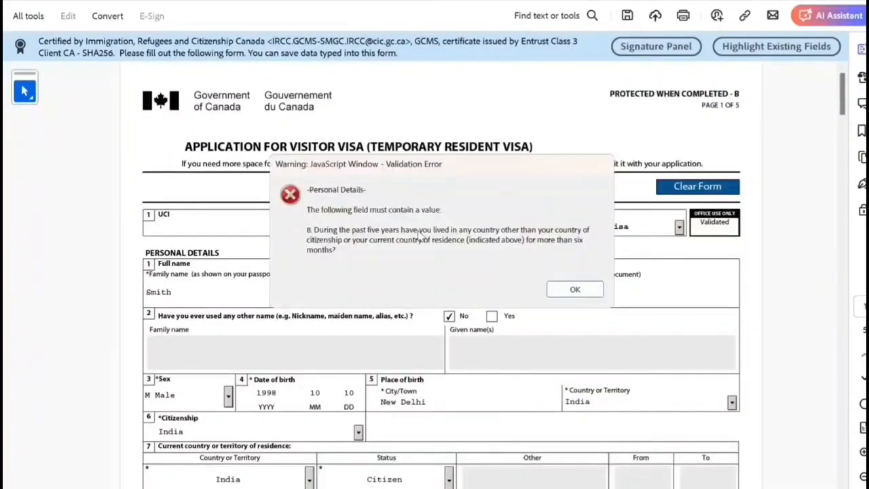
pyautogui.click(575, 290)
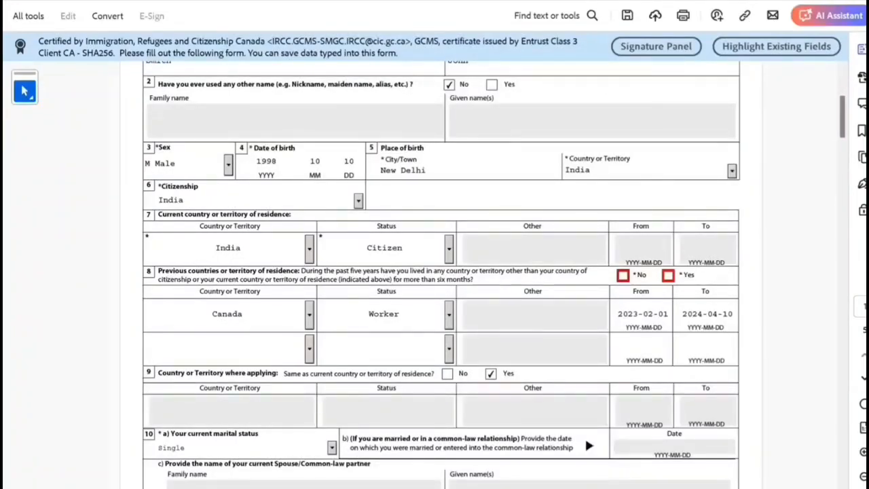
pyautogui.click(668, 275)
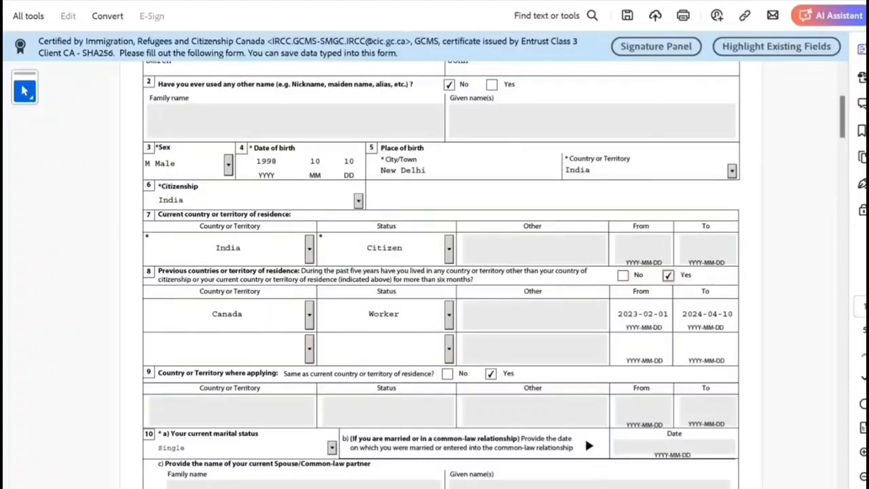
pyautogui.scroll(5, 441, 271)
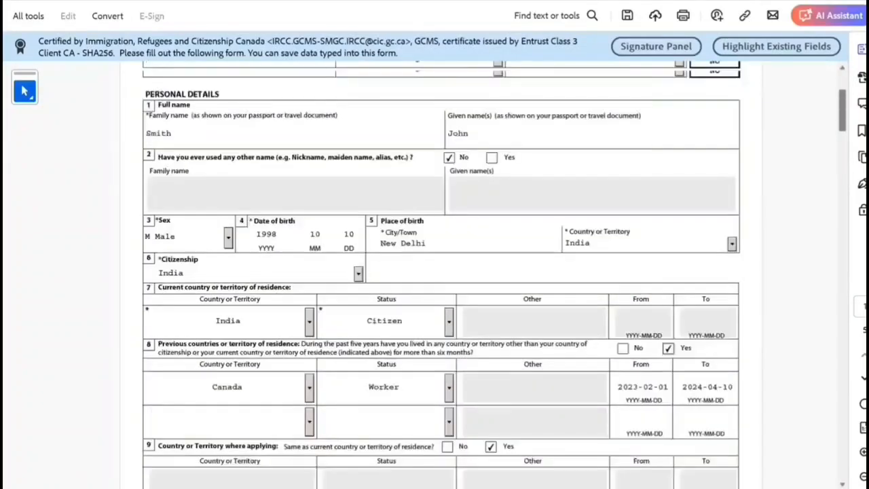
# Step: Validate the form, dismiss the success message, and review the generated barcode page
pyautogui.click(441, 186)
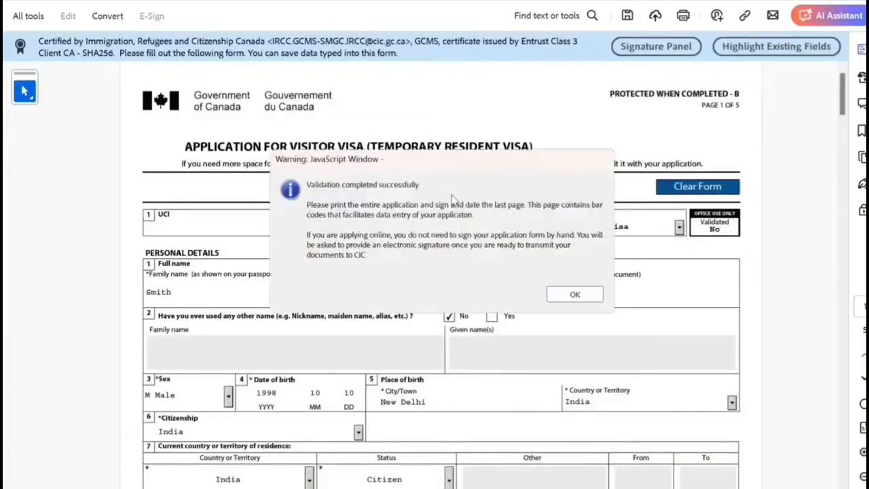
pyautogui.click(575, 294)
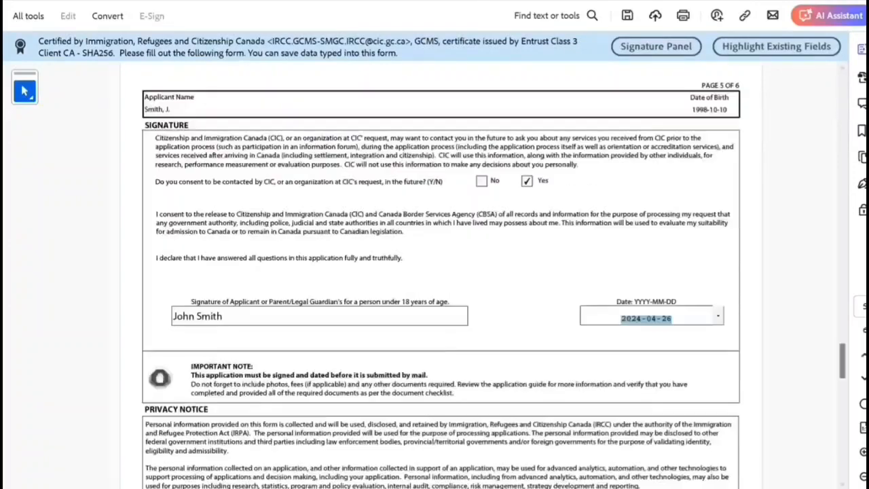
pyautogui.scroll(-15, 441, 271)
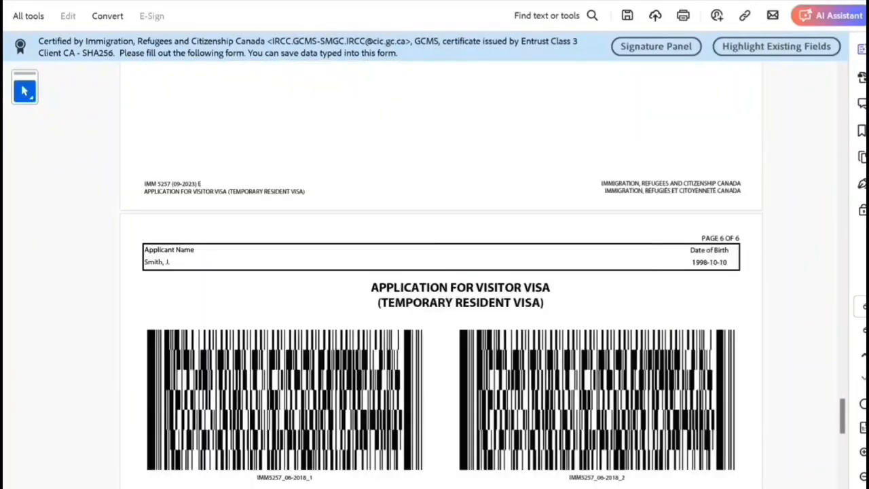
pyautogui.scroll(10, 442, 271)
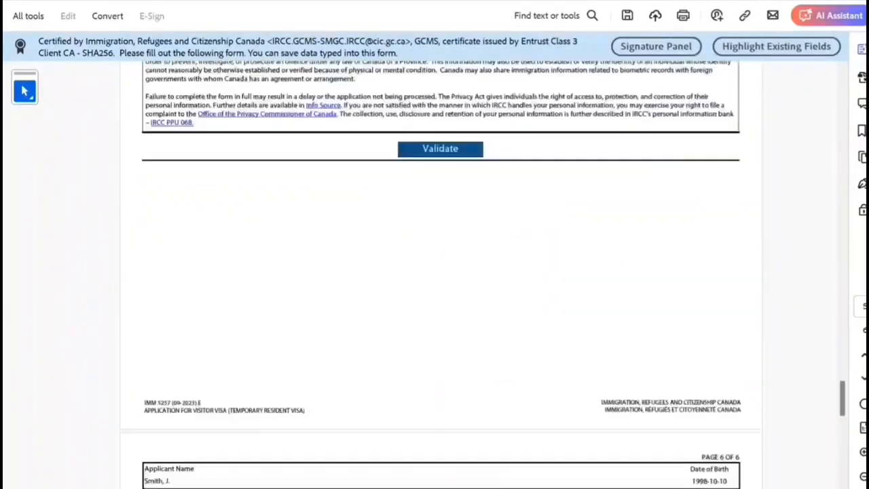
pyautogui.scroll(15, 441, 271)
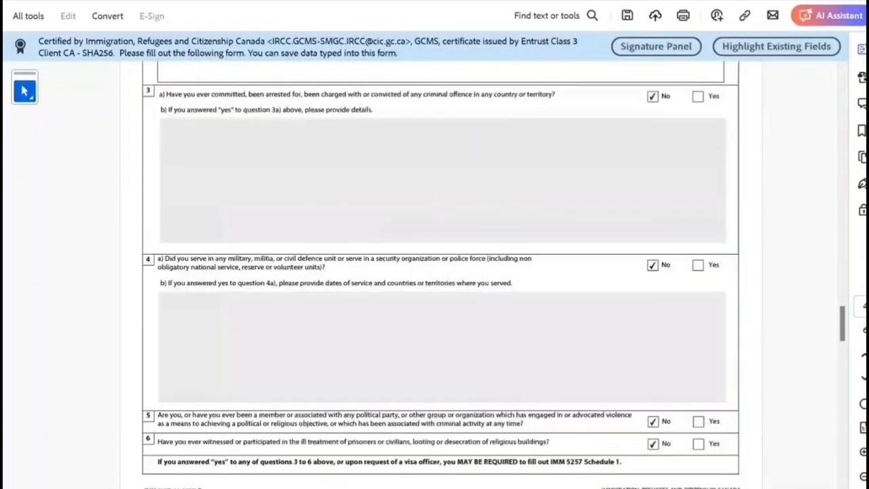
pyautogui.scroll(20, 441, 272)
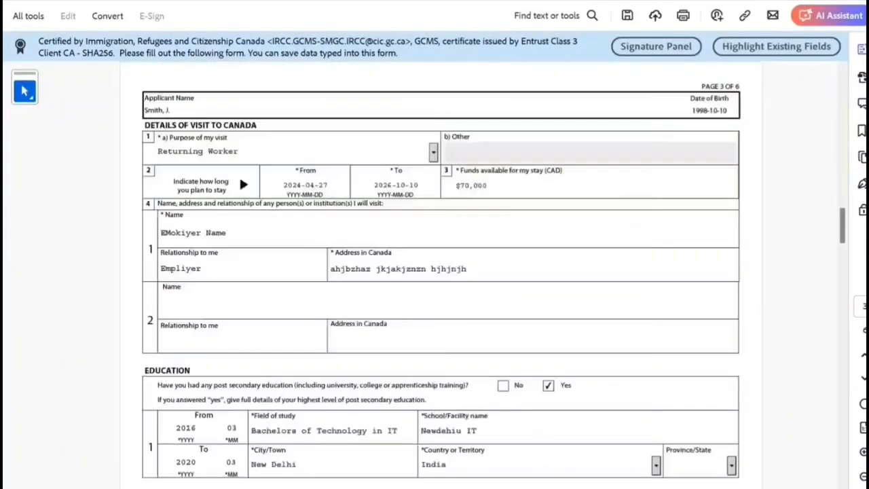
pyautogui.scroll(20, 241, 486)
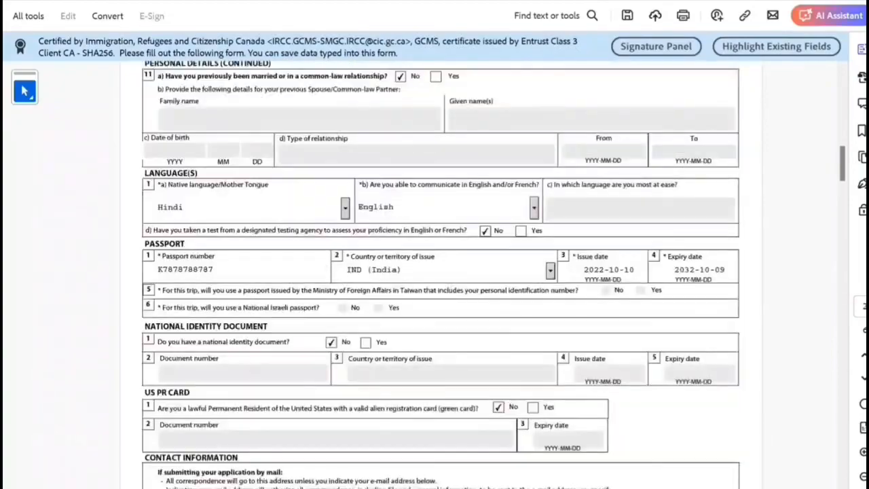